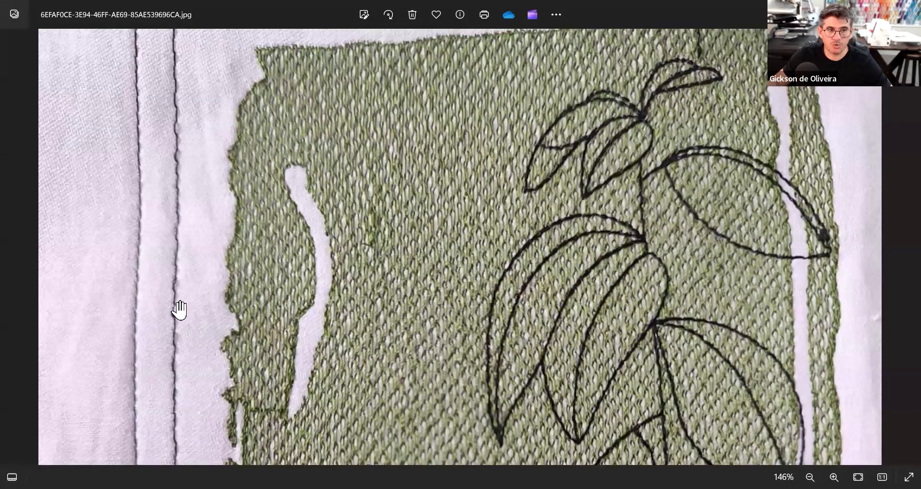
Examine the double border stitching along the left side and upper-left corner of the embroidery photo up close
scroll(188, 305, "down", 1)
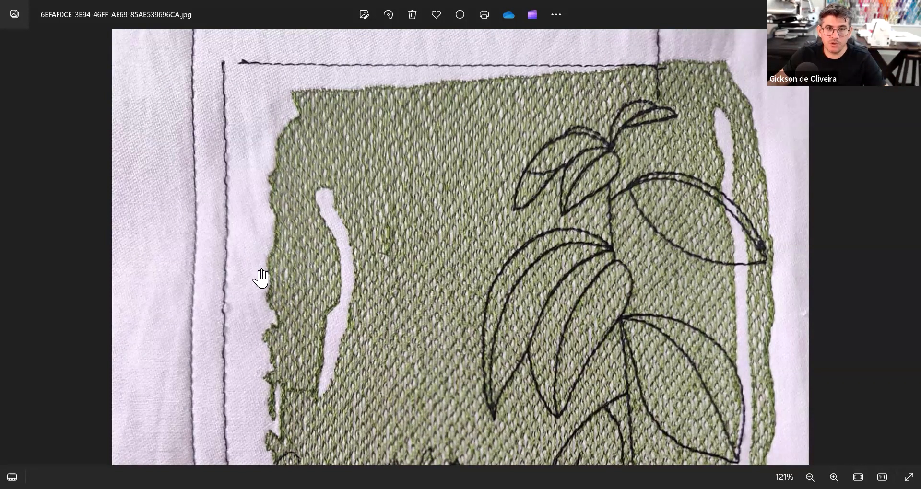
scroll(235, 304, "up", 4)
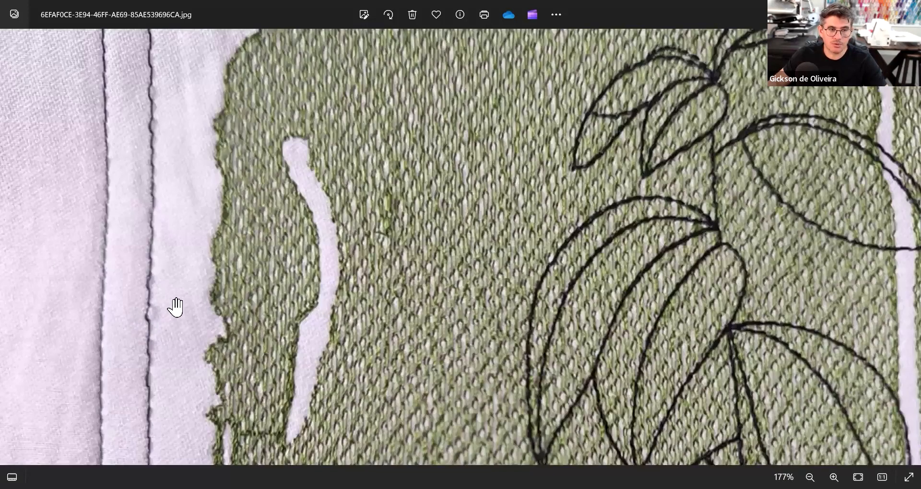
scroll(164, 318, "down", 2)
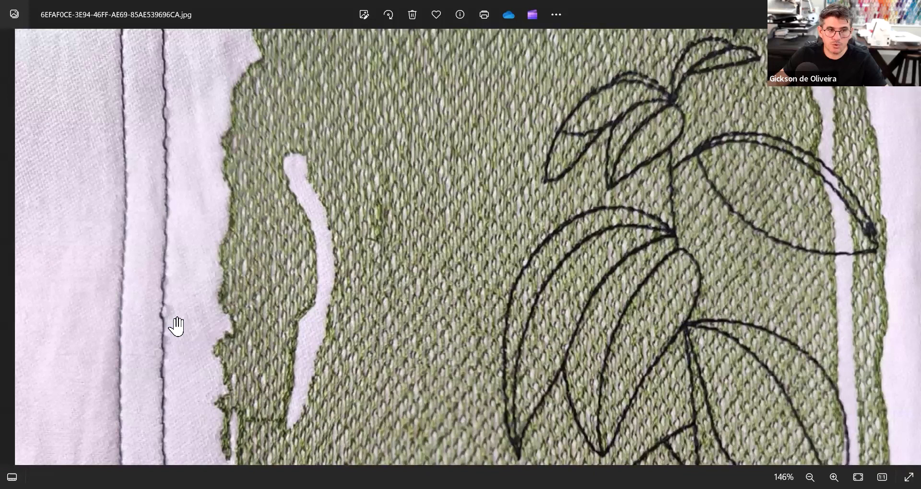
scroll(147, 321, "down", 5)
scroll(150, 297, "up", 8)
scroll(151, 296, "down", 4)
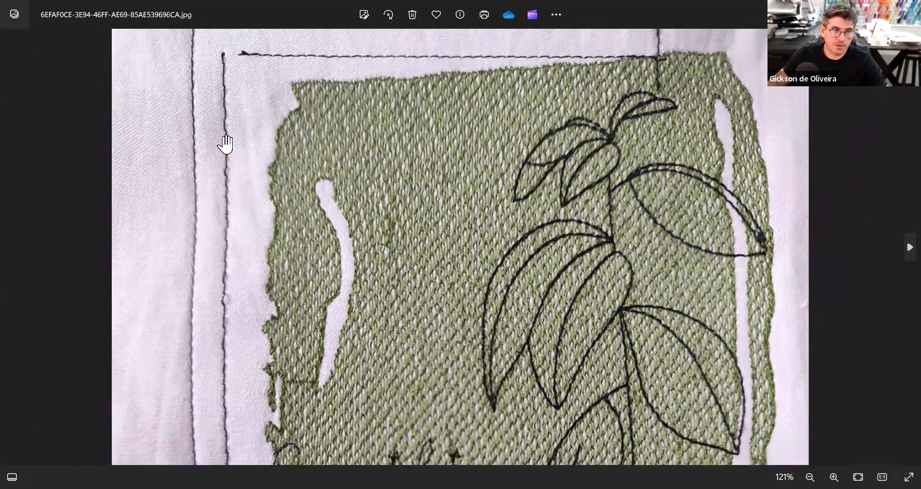
left_click_drag(244, 113, 247, 261)
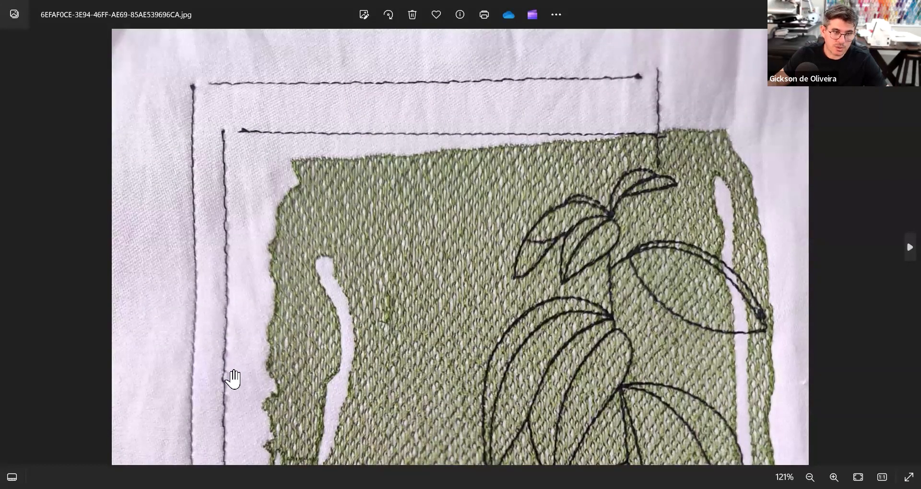
left_click_drag(256, 260, 243, 235)
scroll(134, 219, "up", 4)
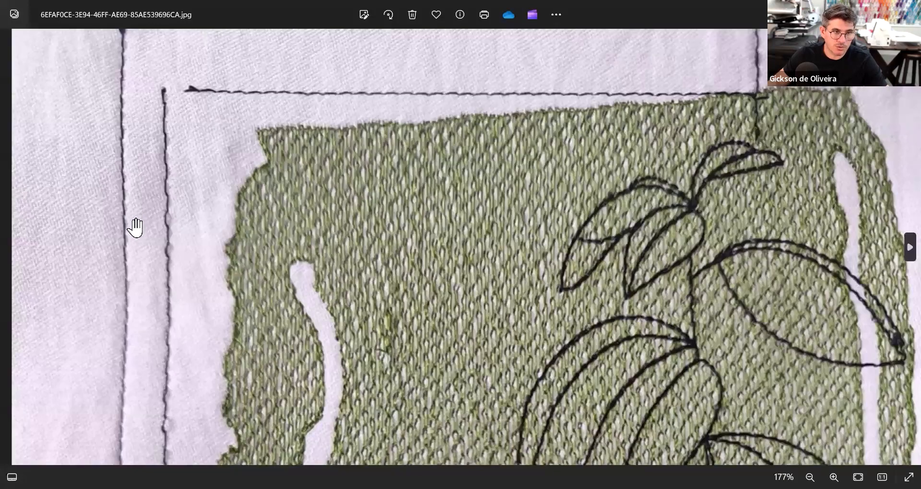
scroll(135, 228, "up", 1)
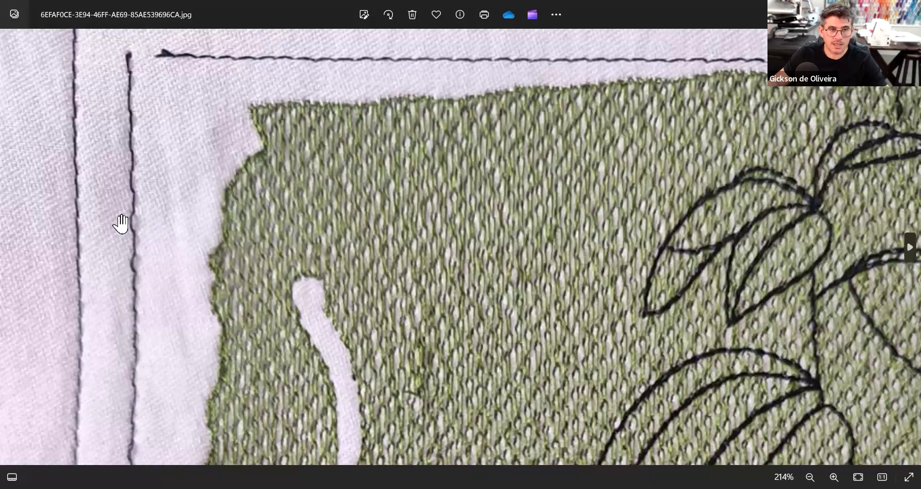
scroll(128, 240, "down", 2)
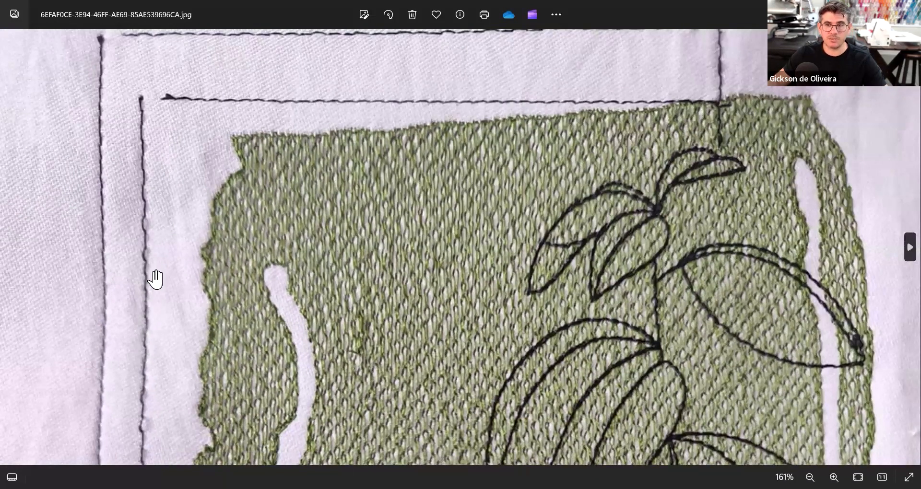
scroll(358, 266, "down", 4)
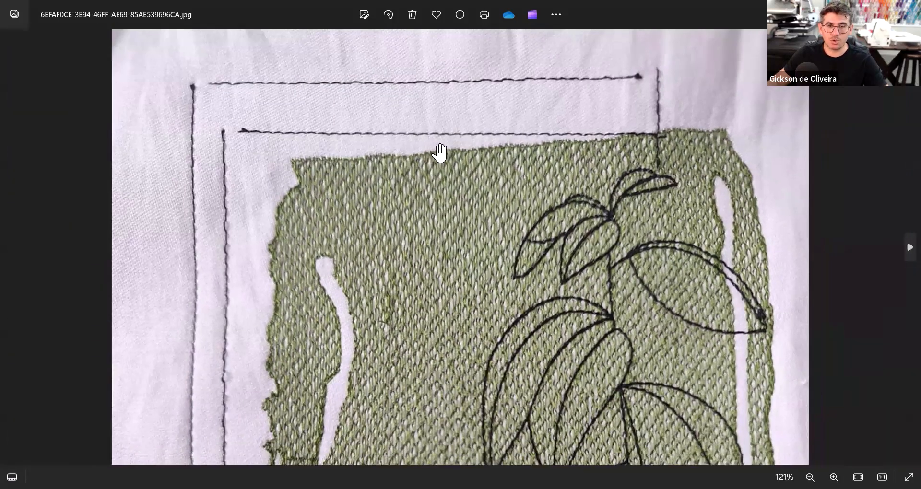
Examine the green fill's ragged left edge and how the "Basilic Organic" lettering sits over it
scroll(439, 192, "down", 3)
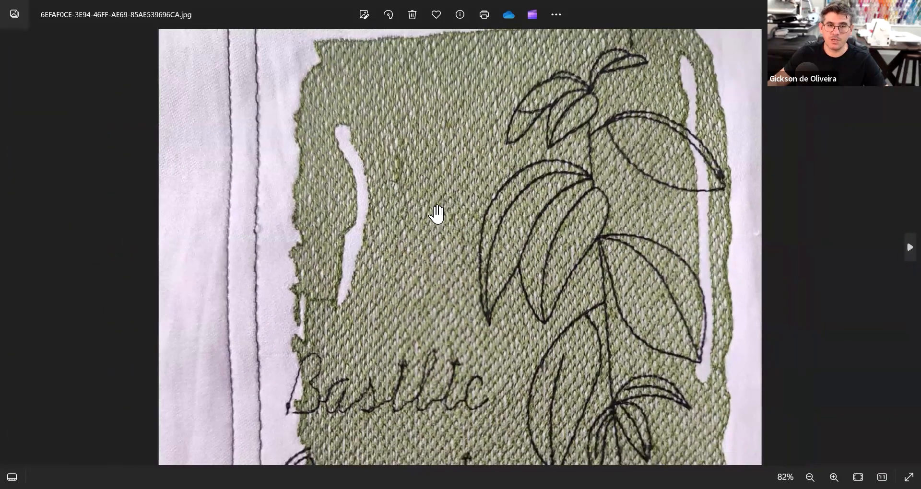
scroll(312, 240, "down", 1)
scroll(160, 164, "up", 3)
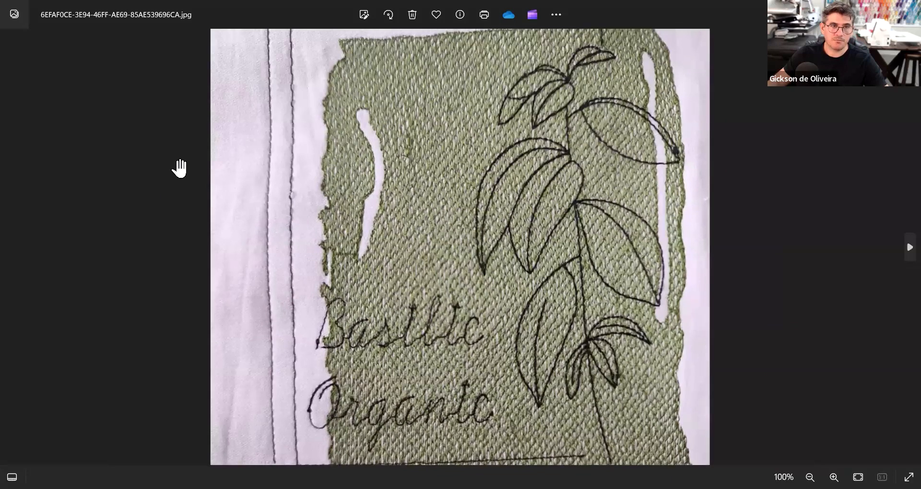
scroll(438, 168, "up", 2)
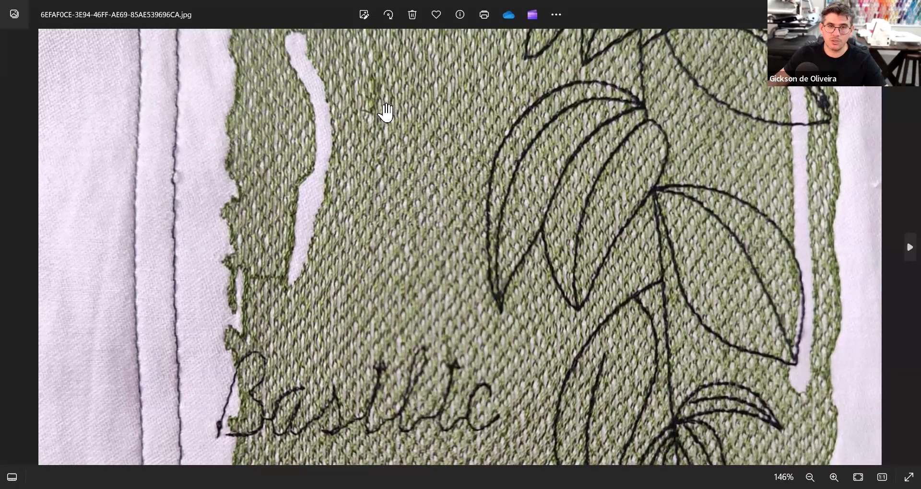
scroll(426, 214, "down", 4)
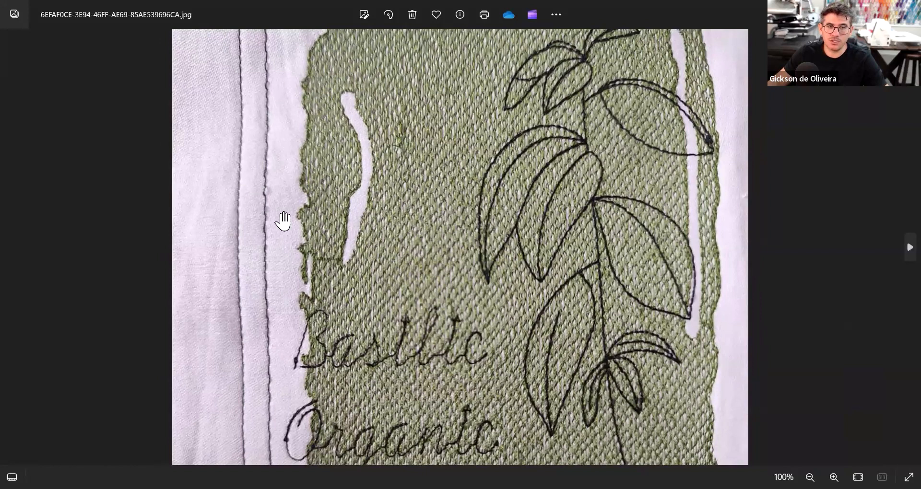
scroll(255, 211, "up", 3)
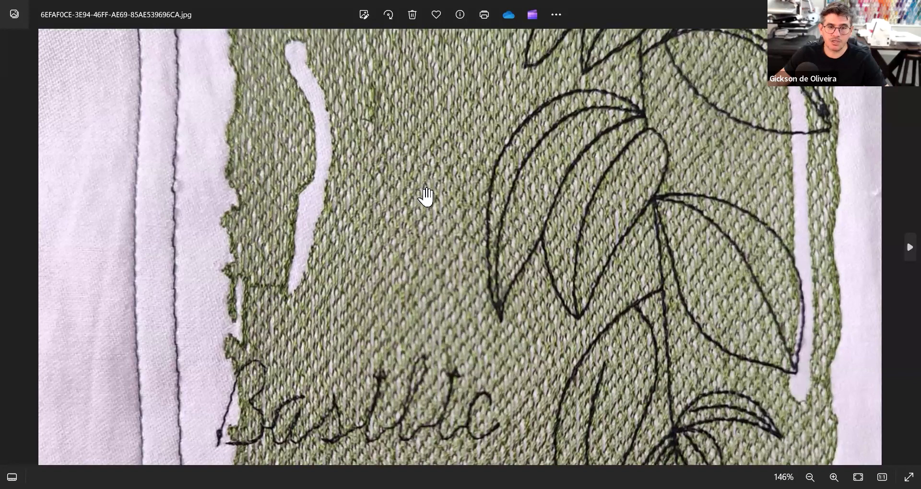
scroll(426, 197, "down", 3)
scroll(294, 372, "up", 3)
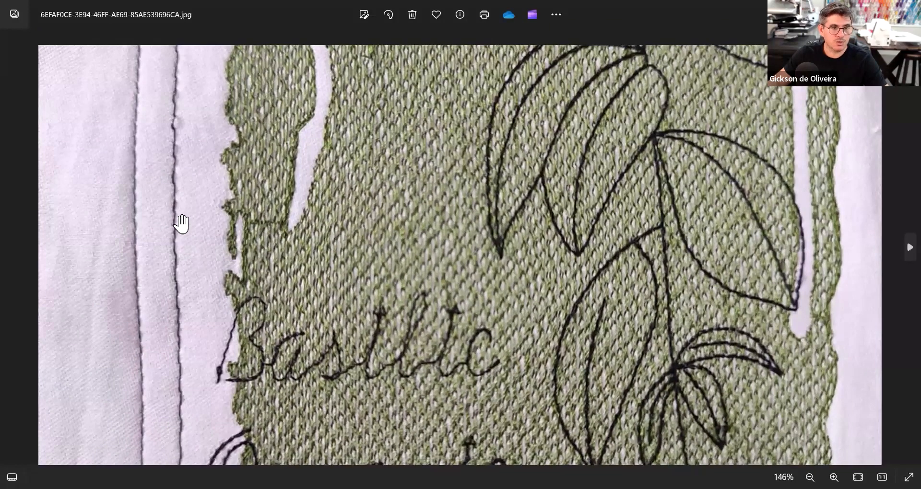
left_click_drag(235, 365, 214, 287)
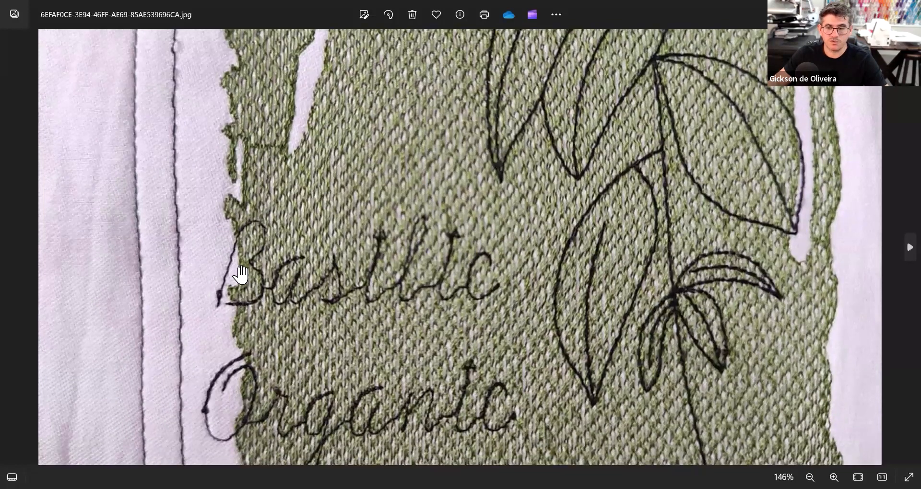
left_click_drag(276, 253, 271, 175)
scroll(233, 141, "down", 3)
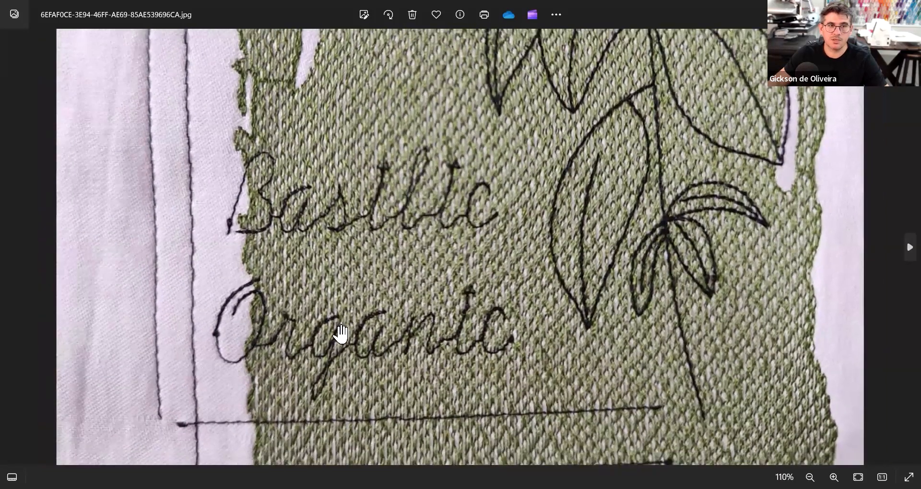
scroll(181, 239, "up", 1)
left_click_drag(523, 156, 391, 208)
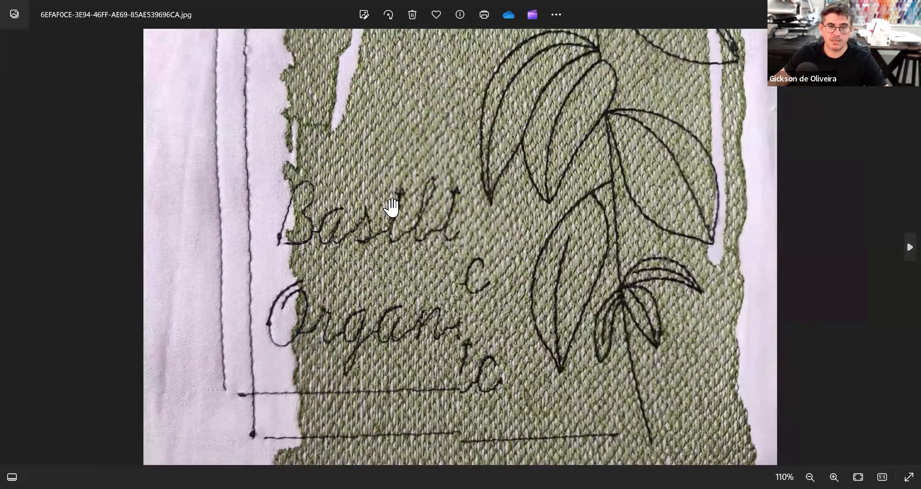
scroll(488, 221, "up", 2)
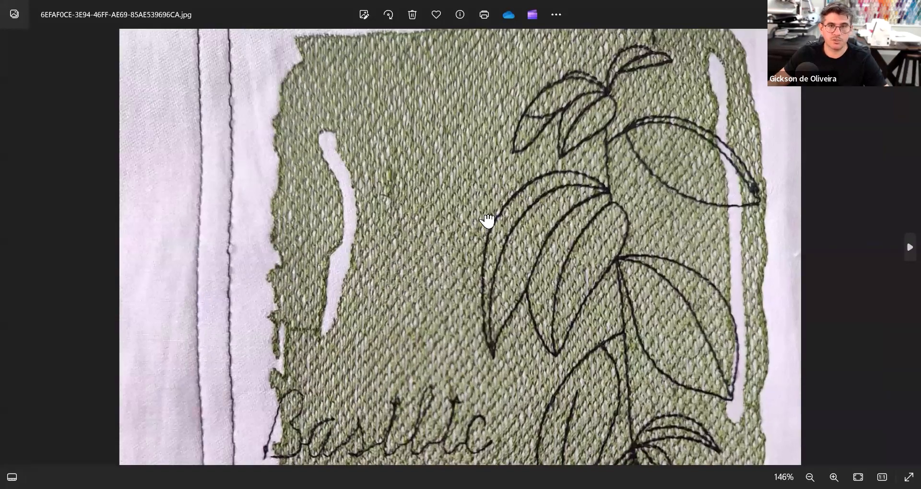
Examine the embroidery's upper border lines, their corner joins and their alignment with the green fill and leaf outlines
scroll(200, 241, "up", 1)
scroll(191, 259, "down", 2)
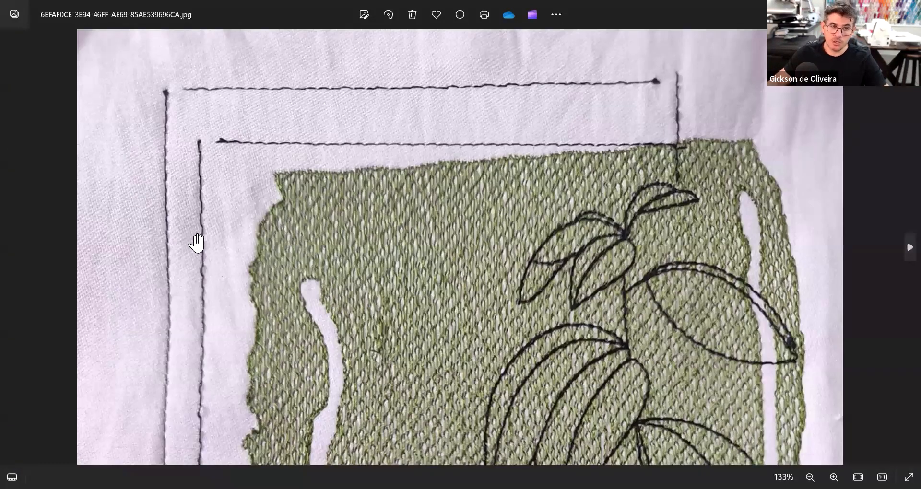
scroll(336, 120, "up", 1)
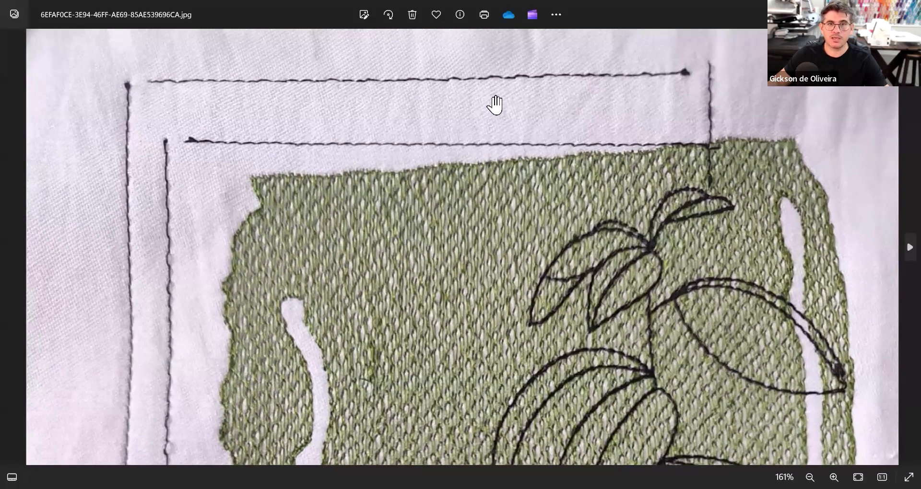
scroll(480, 111, "up", 1)
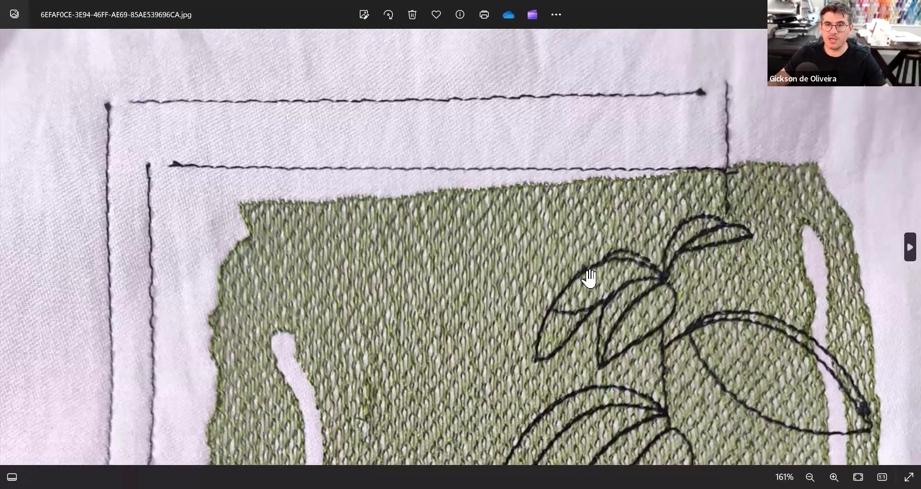
scroll(590, 278, "down", 3)
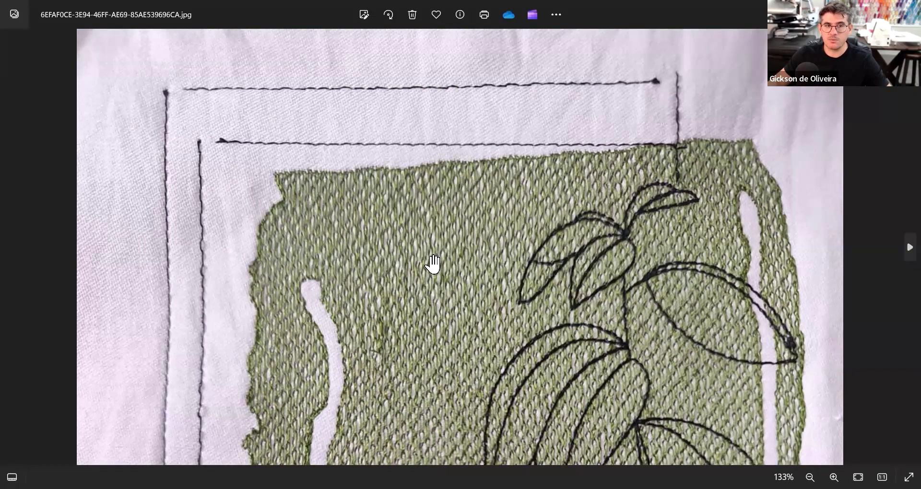
scroll(434, 264, "down", 5)
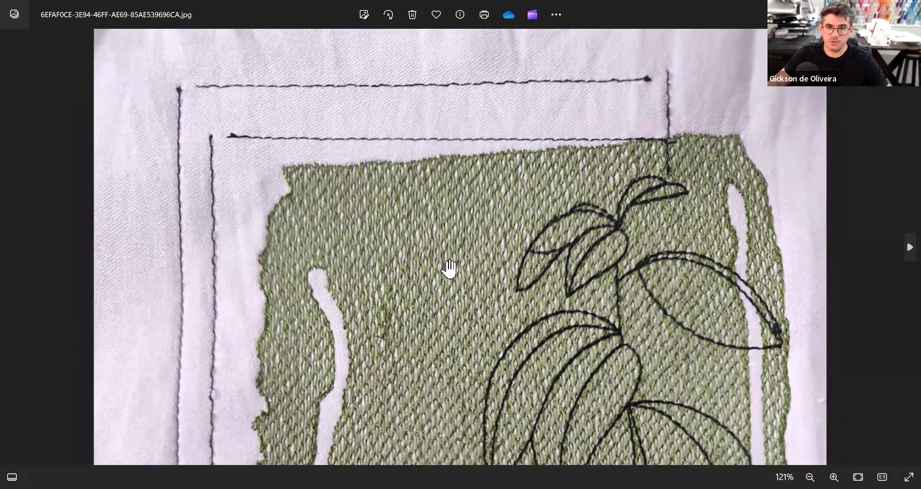
scroll(554, 304, "down", 2)
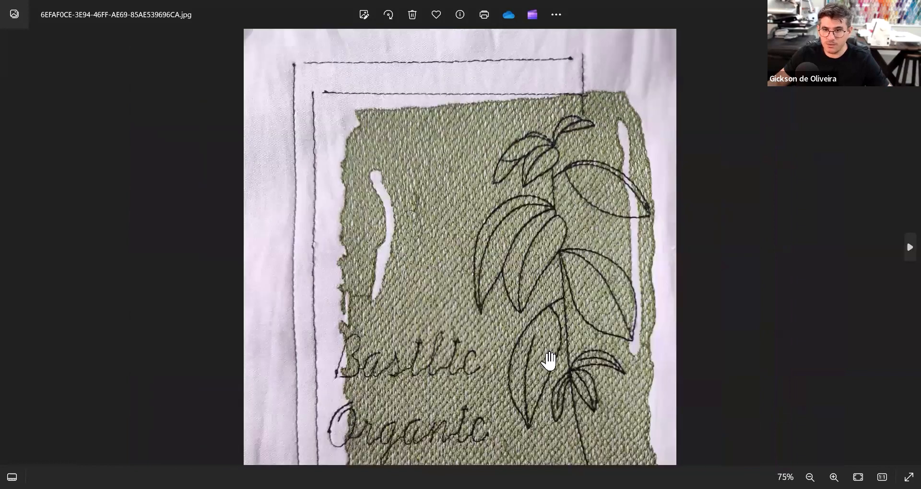
scroll(544, 367, "up", 2)
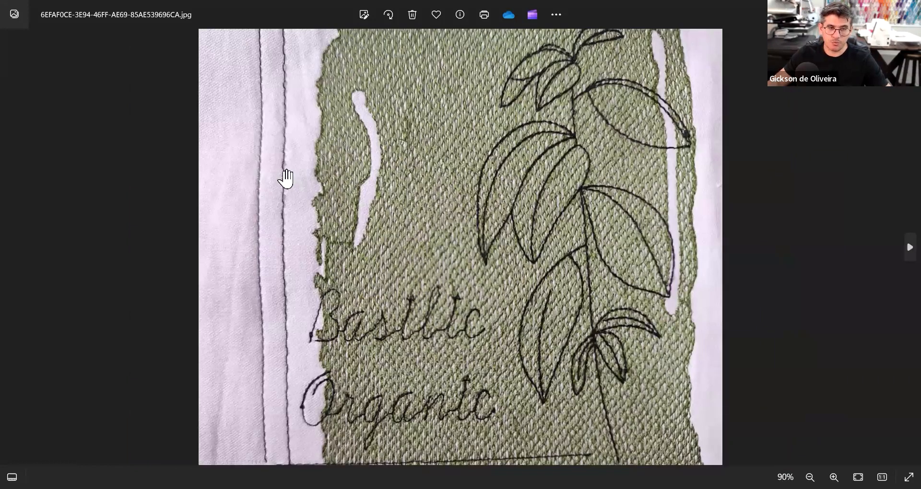
left_click_drag(476, 163, 550, 241)
scroll(392, 384, "down", 1)
scroll(393, 383, "down", 2)
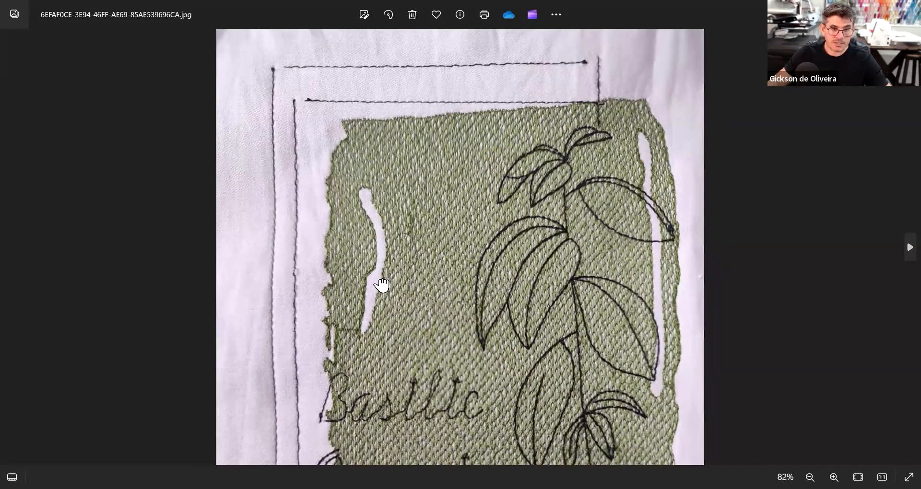
Examine the "Basilic Organic" lettering and lower border lines, comparing close-ups with the whole embroidered design
scroll(373, 263, "up", 3)
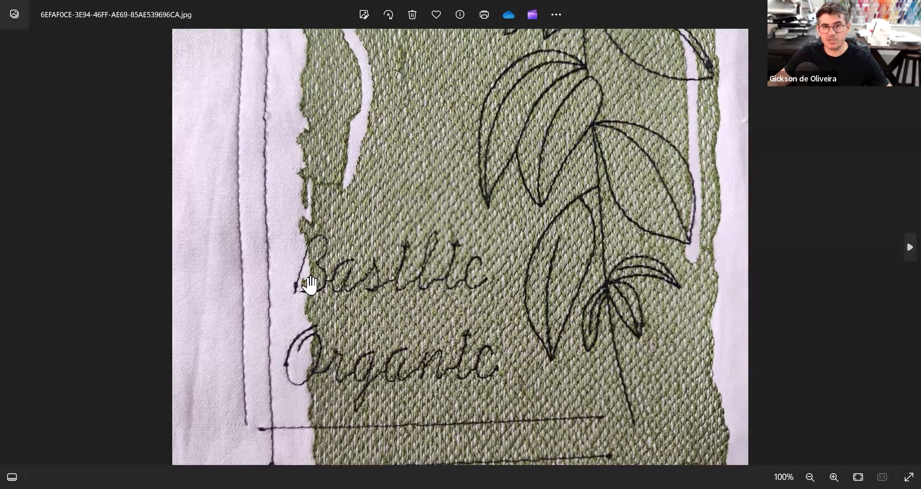
scroll(309, 286, "up", 1)
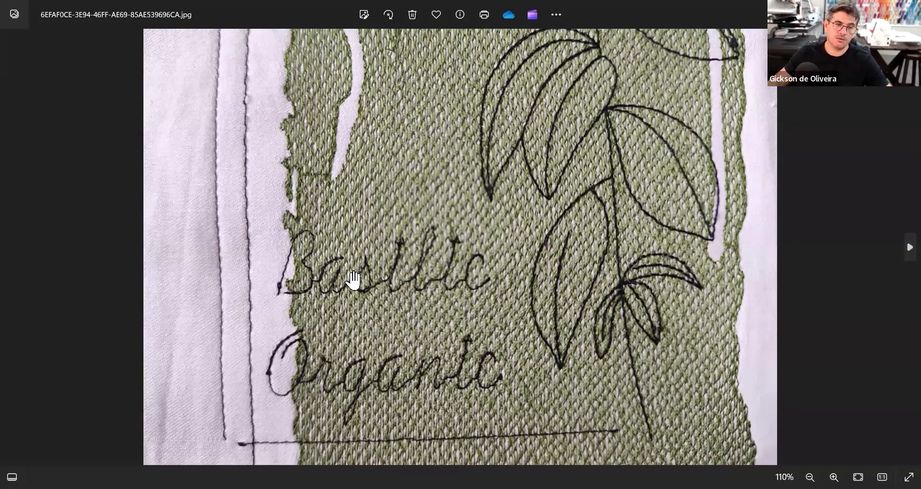
scroll(467, 275, "down", 4)
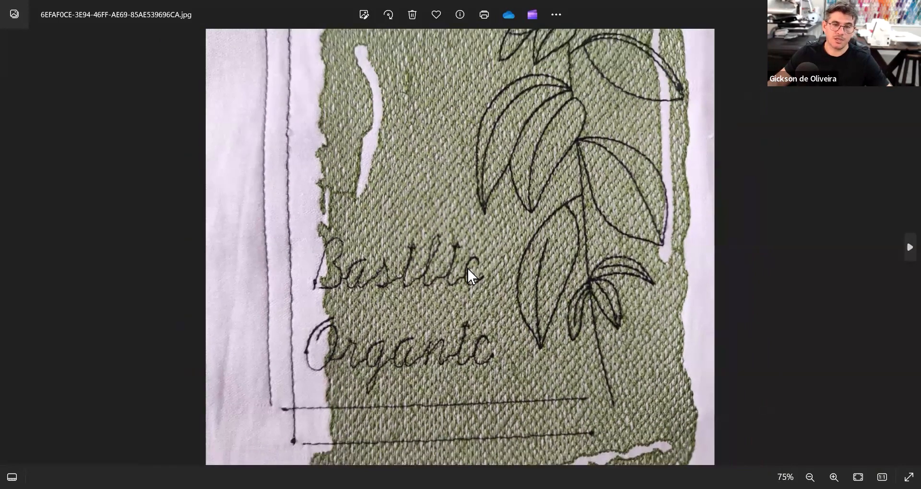
scroll(473, 333, "down", 3)
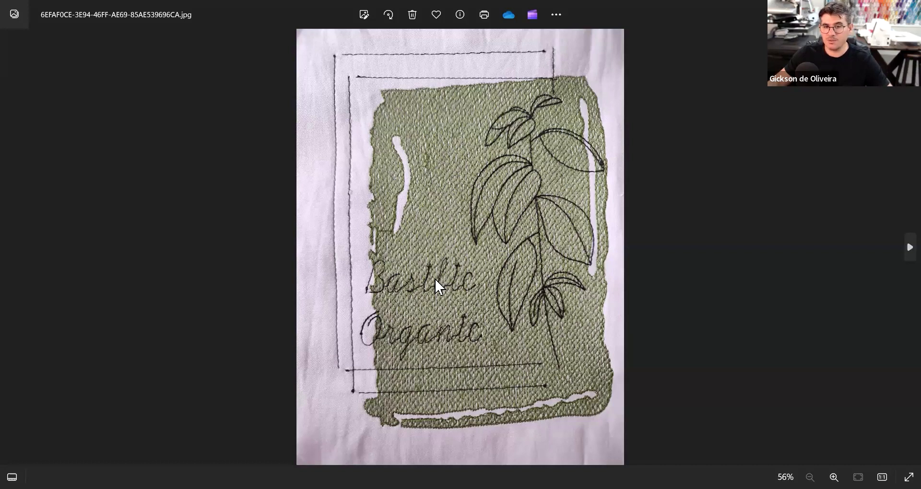
scroll(437, 299, "up", 4)
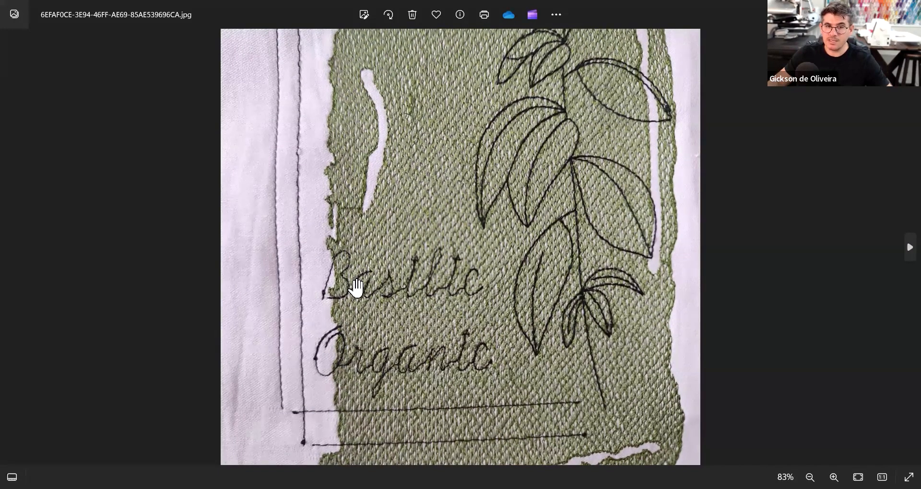
scroll(362, 280, "up", 3)
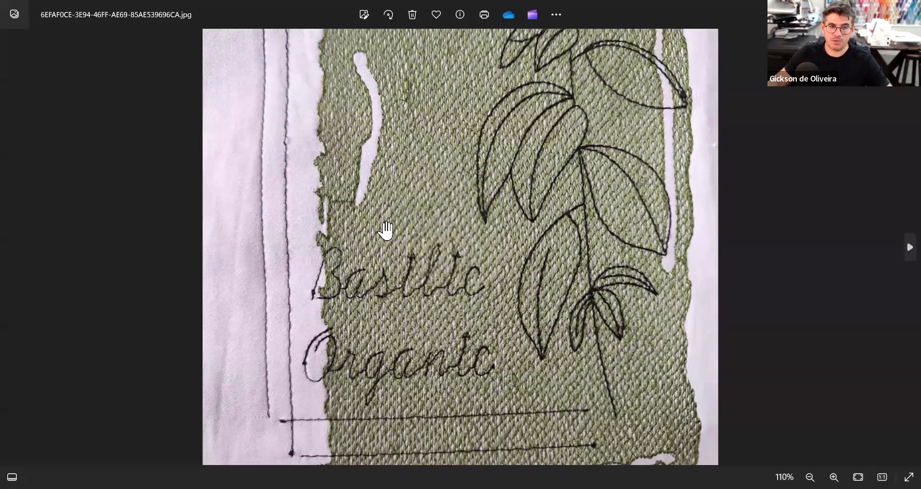
scroll(357, 226, "up", 2)
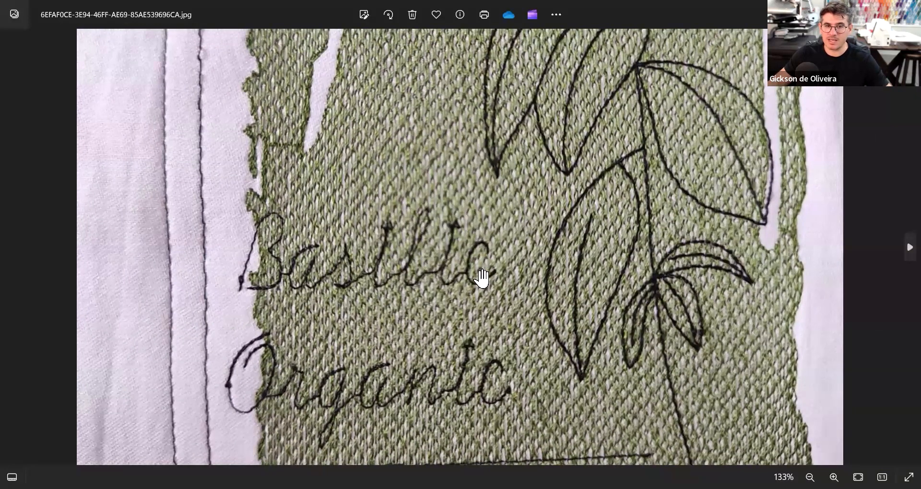
scroll(385, 321, "down", 4)
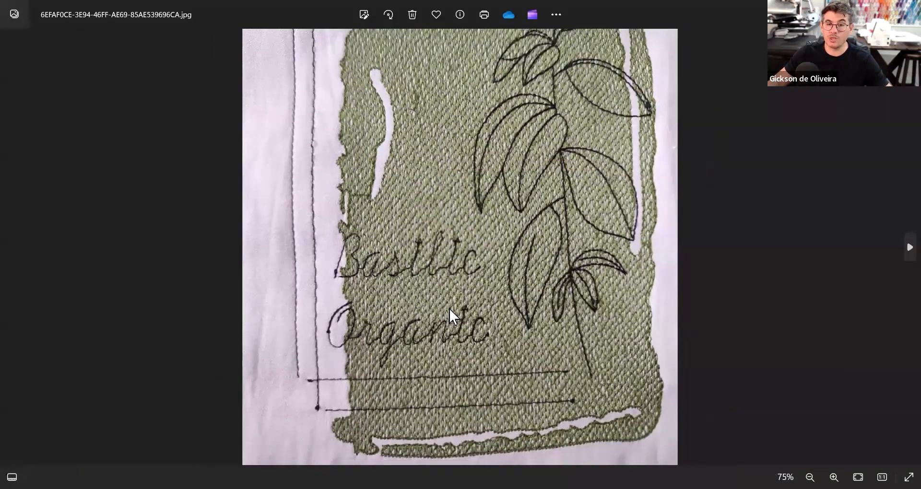
Examine the leaf outlines and "Basilic Organic" lettering over the green fill, comparing close-ups with the whole embroidery photo
scroll(453, 316, "down", 2)
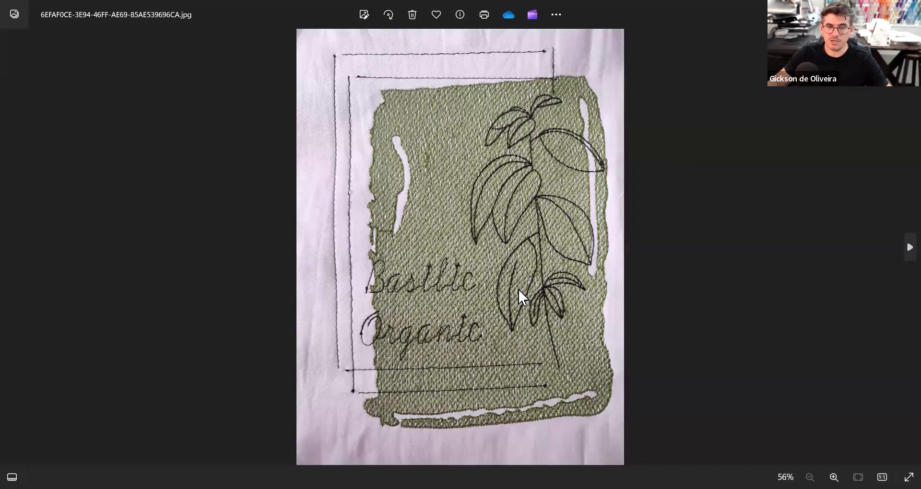
scroll(536, 270, "up", 2)
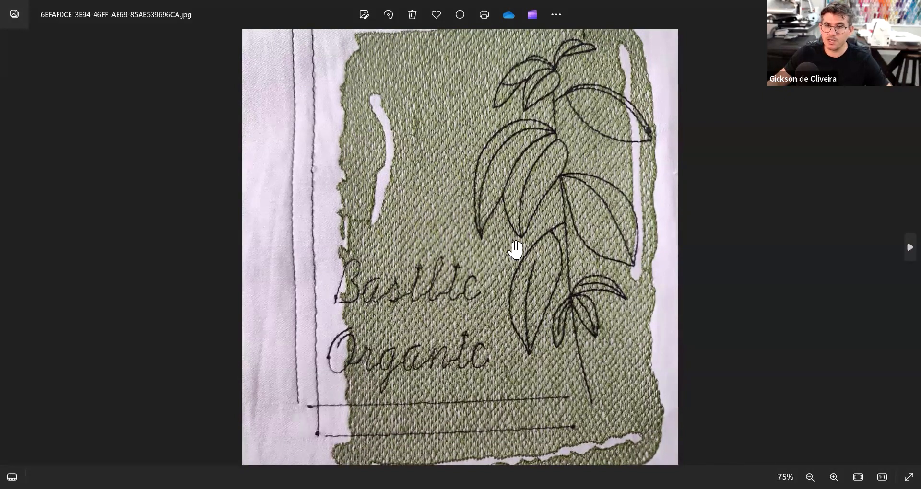
scroll(607, 249, "up", 3)
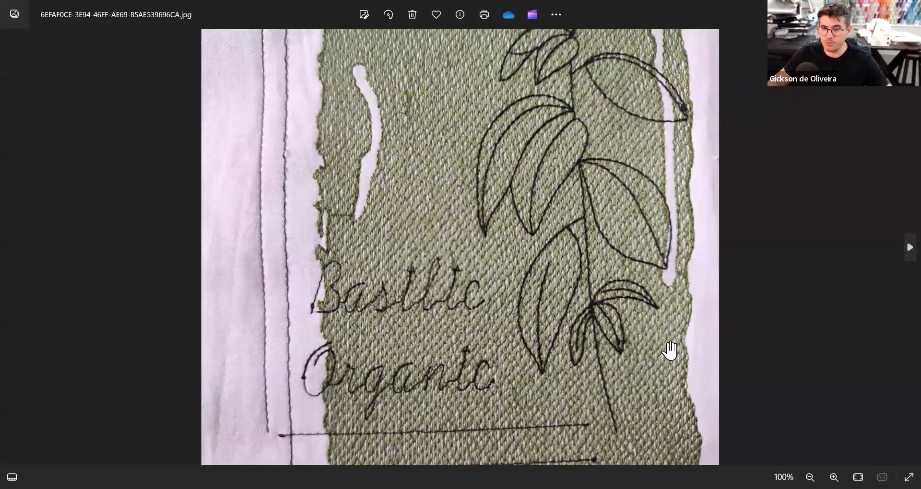
scroll(260, 354, "up", 3)
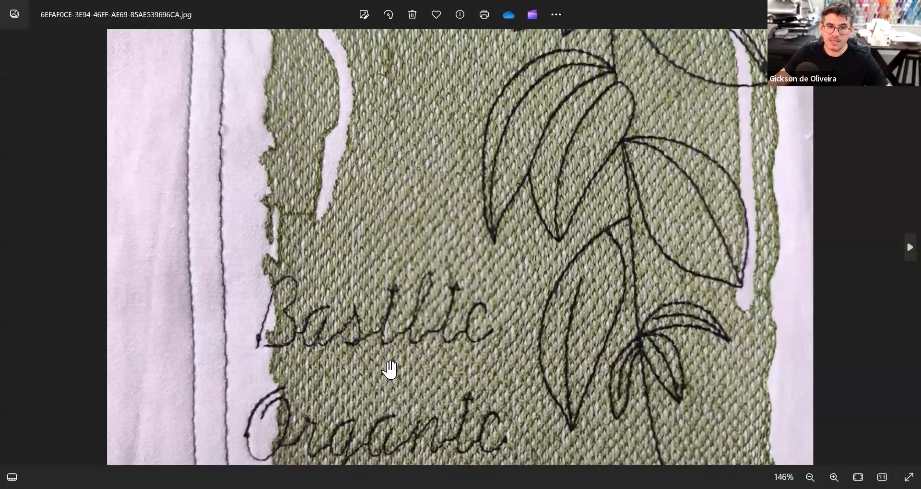
scroll(384, 368, "down", 3)
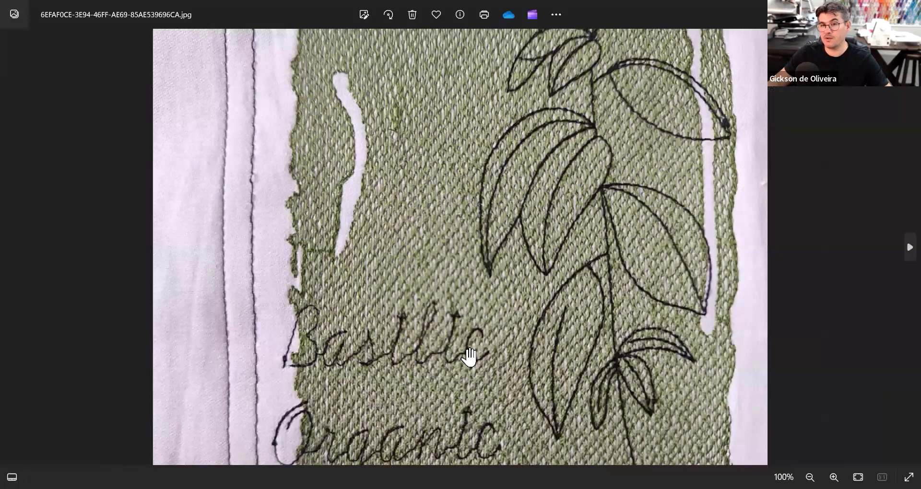
scroll(468, 355, "down", 2)
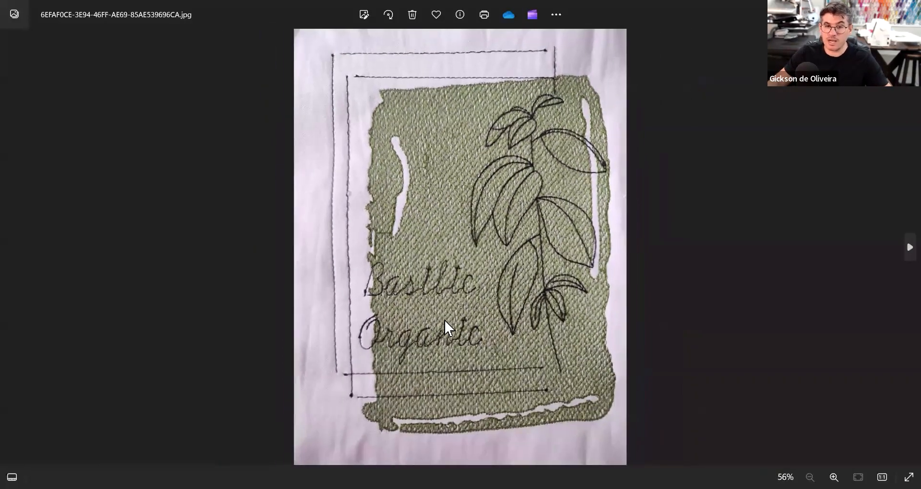
scroll(437, 289, "up", 2)
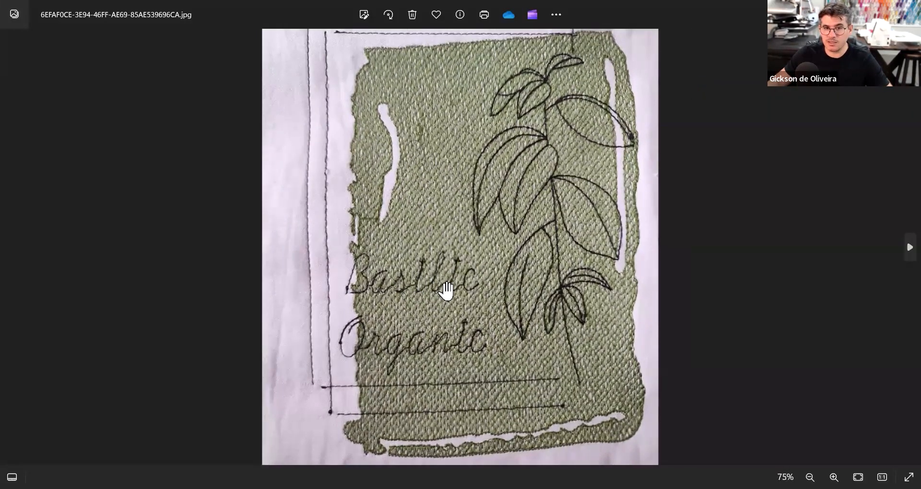
scroll(497, 276, "up", 1)
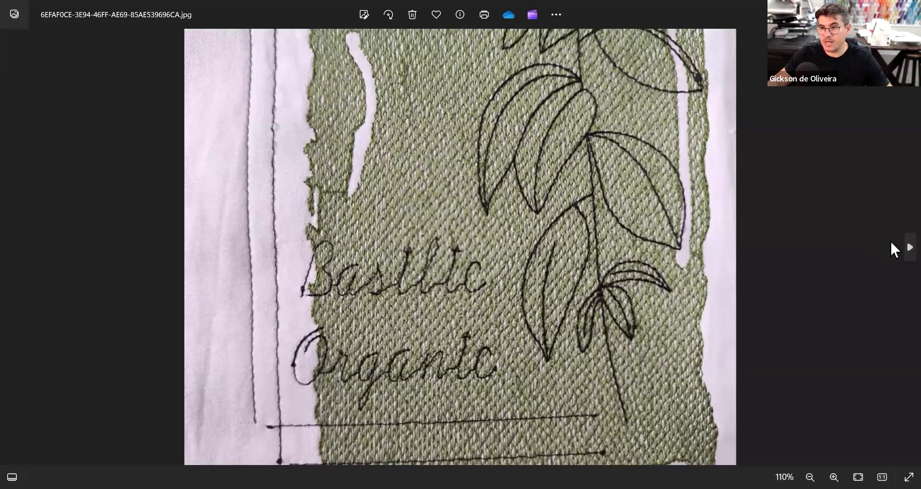
scroll(891, 246, "down", 2)
scroll(893, 249, "down", 2)
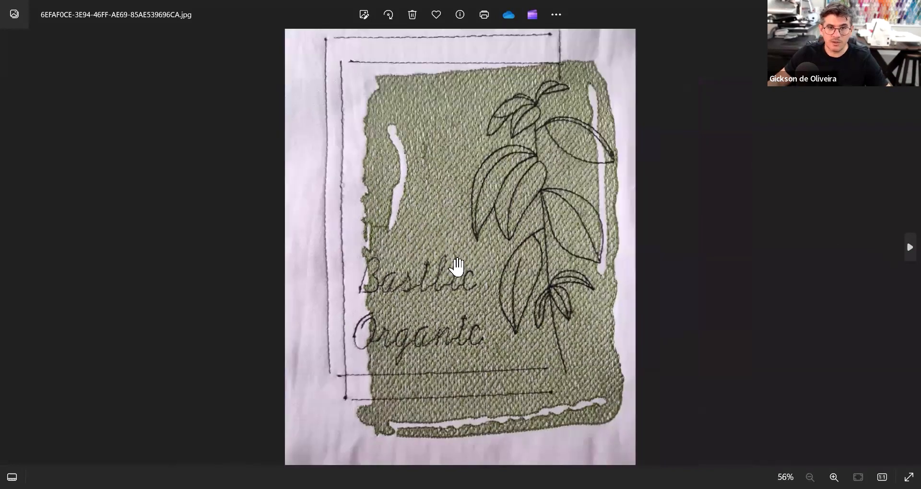
Open the next photo, showing the embroidery's reverse side, and examine its thread tails, knots and fill stitching
key("Right")
scroll(556, 286, "up", 3)
scroll(556, 285, "up", 2)
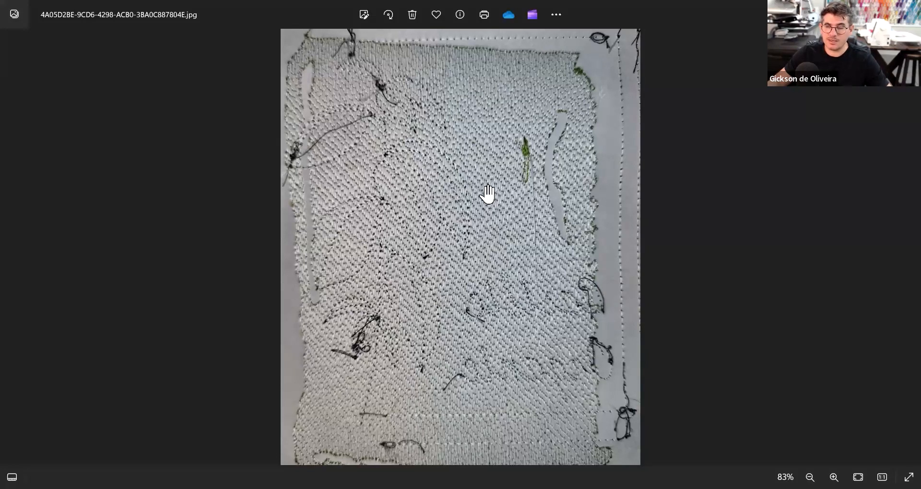
scroll(477, 195, "up", 1)
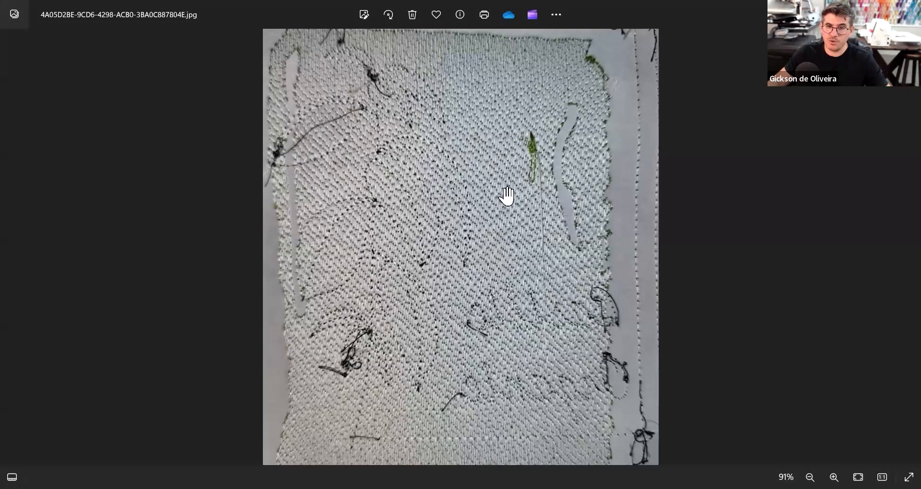
scroll(517, 245, "down", 1)
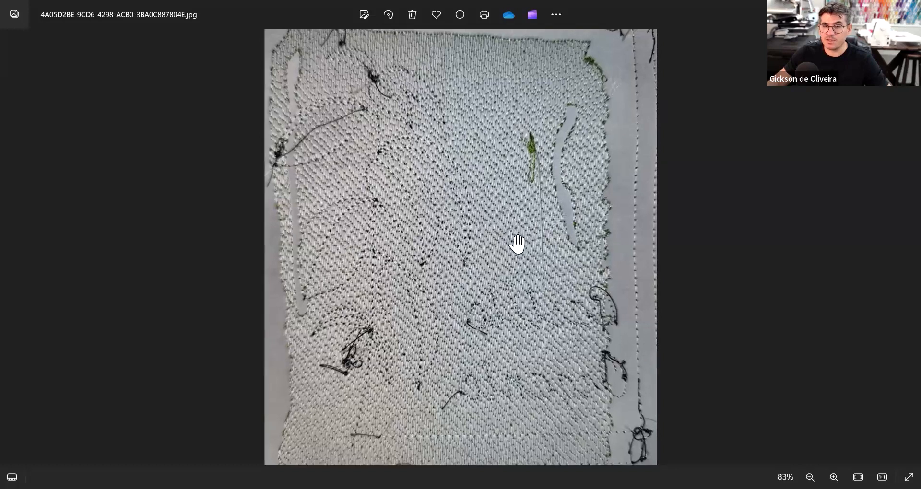
scroll(518, 245, "down", 1)
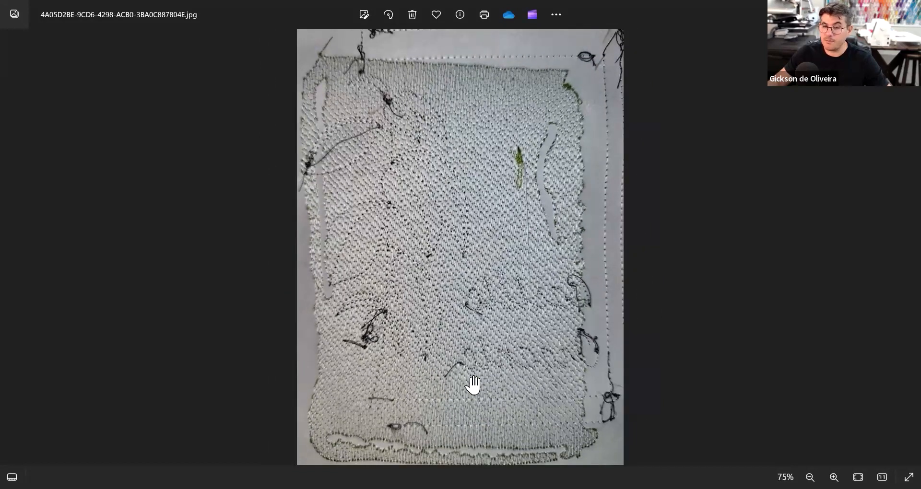
scroll(472, 384, "up", 2)
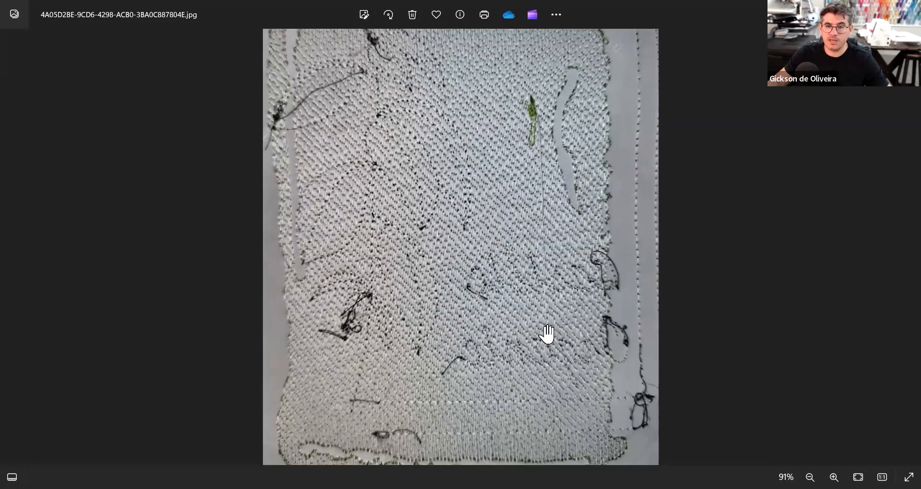
scroll(548, 335, "down", 3)
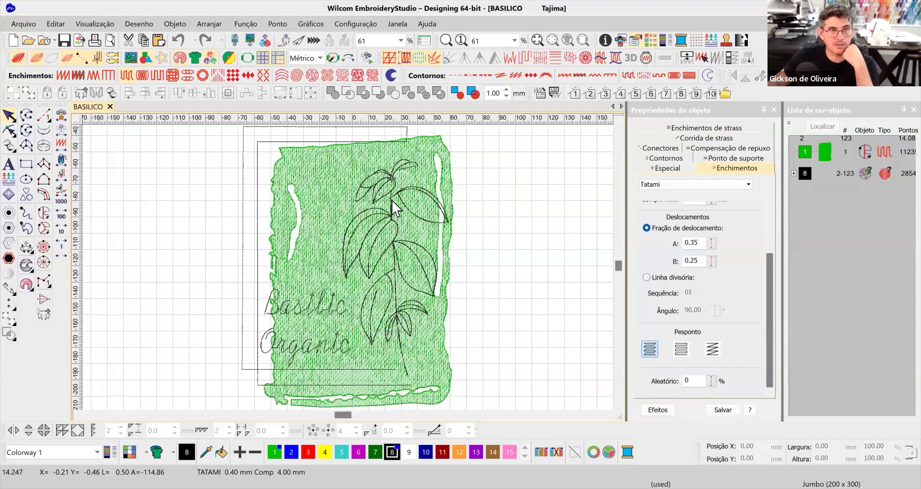
In Wilcom EmbroideryStudio, select the outer border line and examine both borders' upper edges against the green fill
left_click(263, 58)
scroll(416, 214, "up", 3)
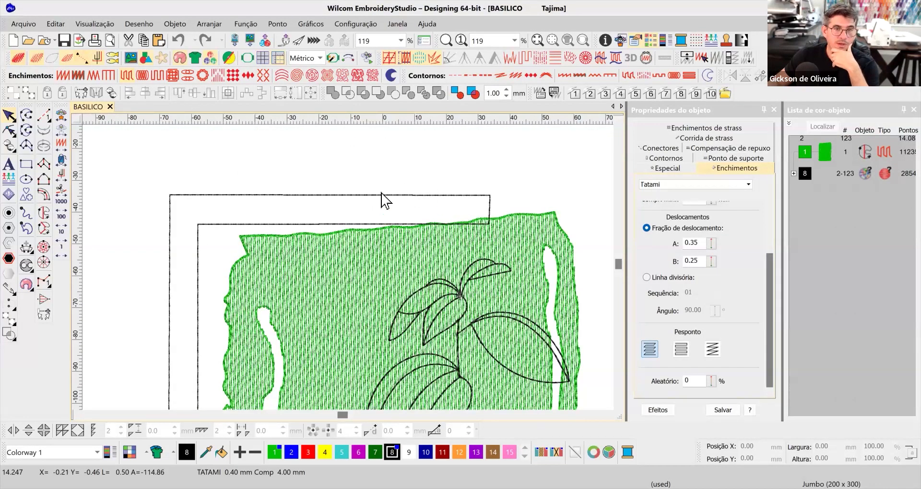
left_click(228, 224)
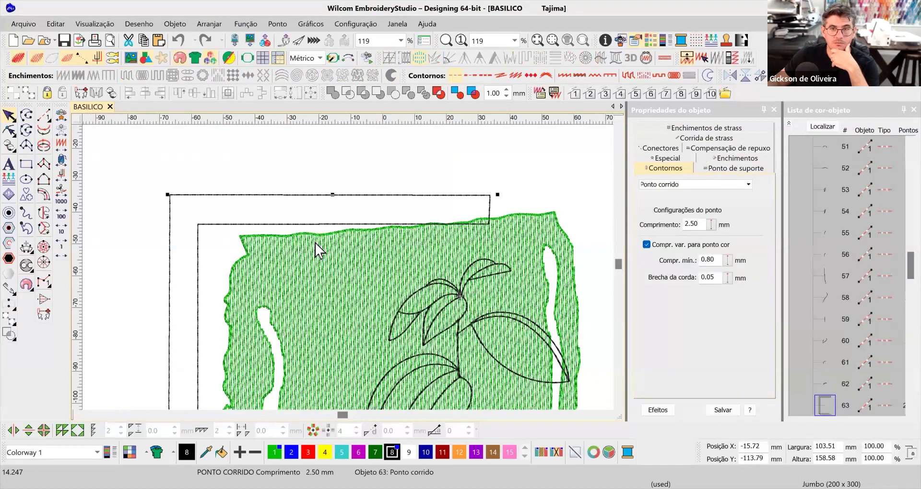
scroll(320, 235, "up", 4)
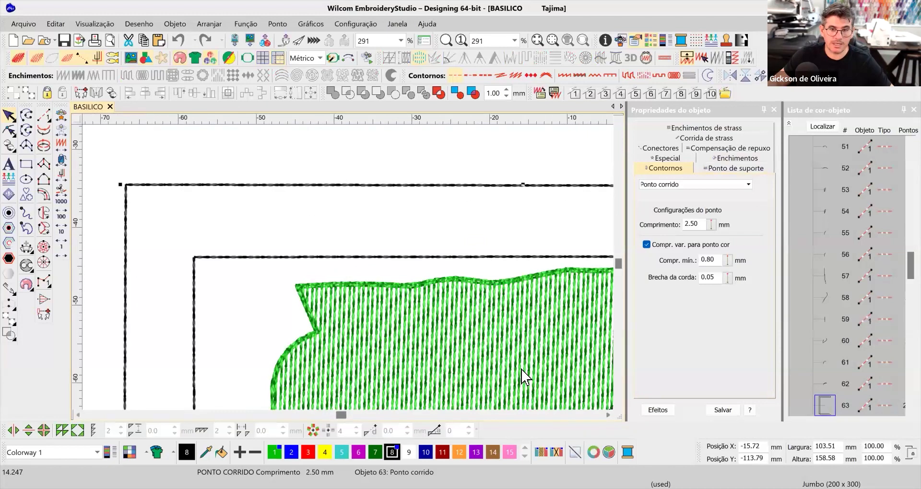
left_click(608, 416)
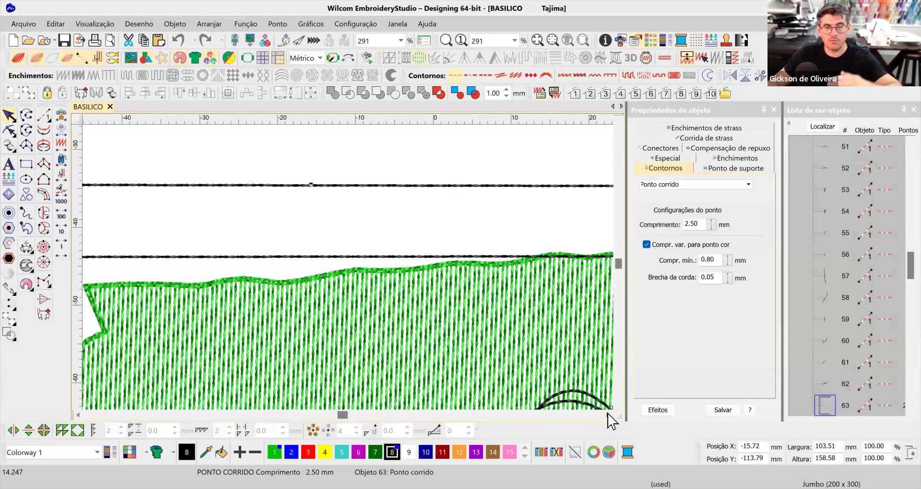
left_click(609, 416)
left_click(608, 416)
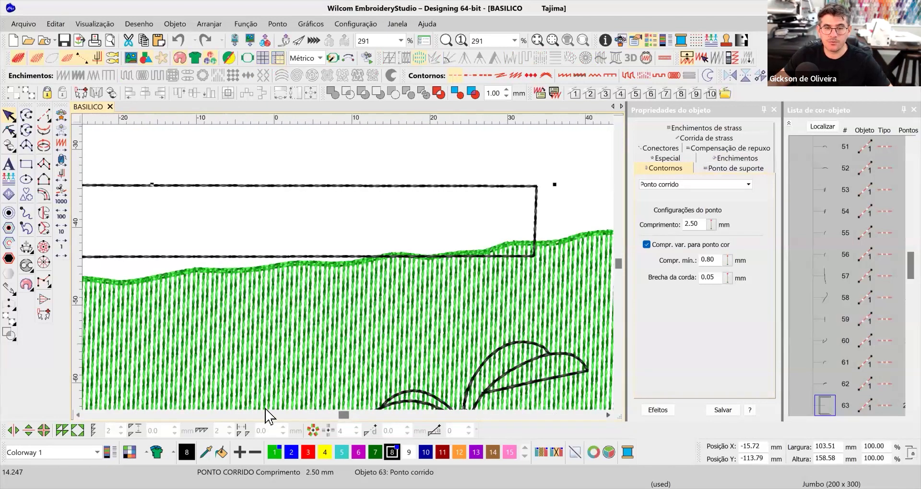
left_click(79, 415)
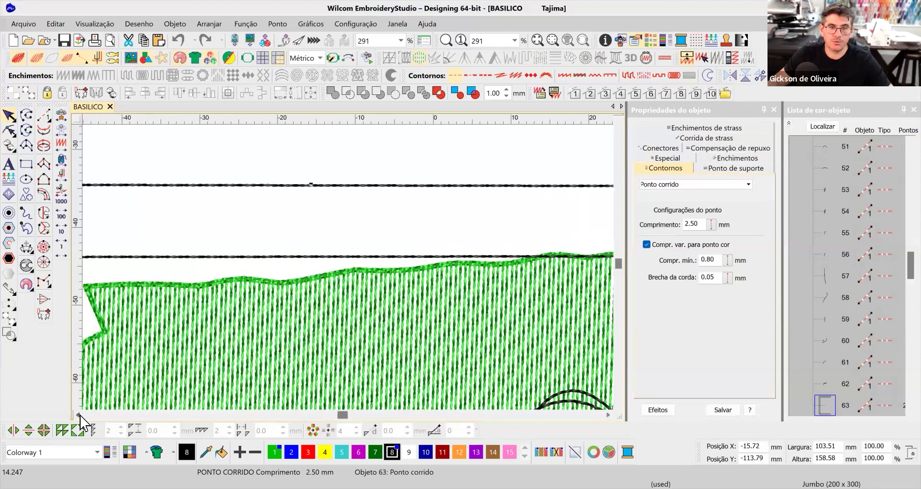
Examine the digitized leaf outlines, "Basilic Organic" lettering and lower border lines over the green fill
scroll(362, 274, "down", 6)
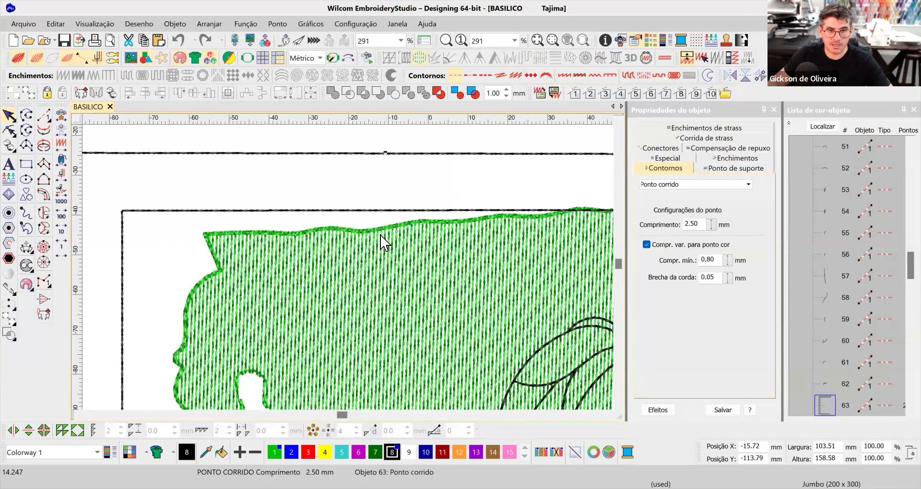
scroll(352, 275, "down", 2)
scroll(360, 201, "up", 3)
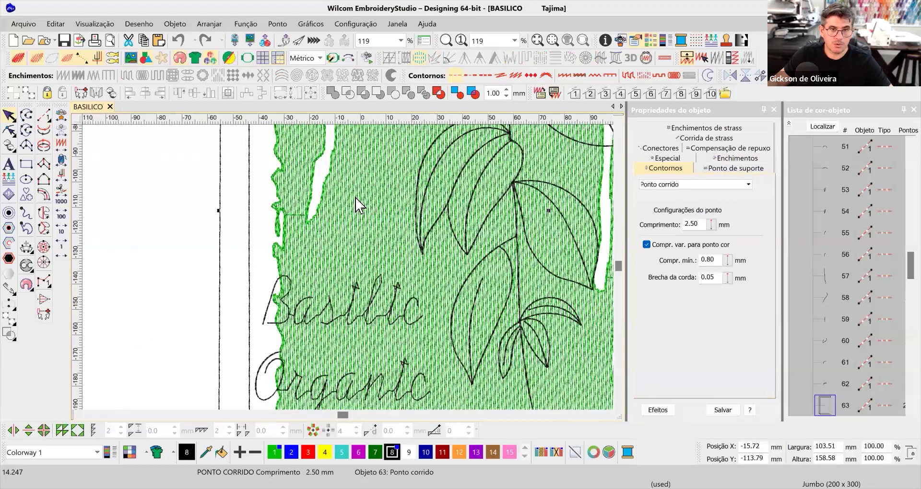
scroll(360, 202, "down", 1)
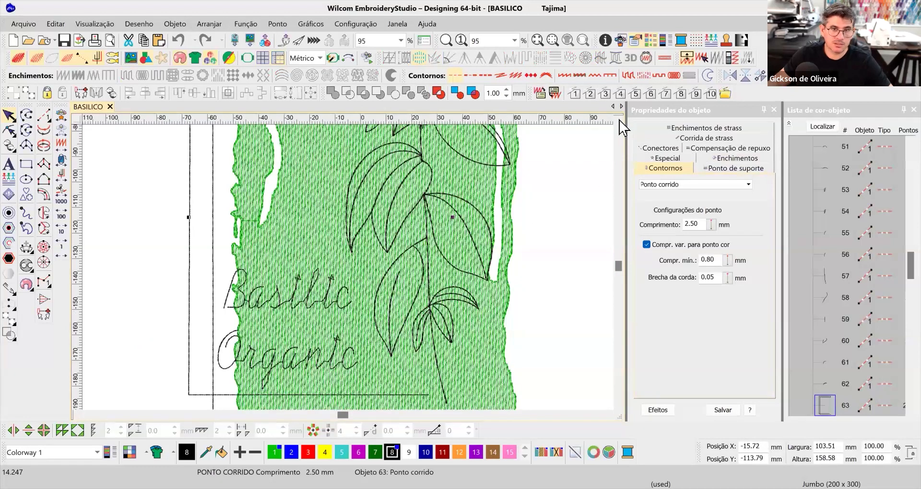
scroll(328, 265, "up", 5)
left_click(618, 405)
left_click(618, 406)
left_click(618, 404)
left_click(618, 405)
left_click(618, 404)
Change the font of the "Basilic Organic" lettering to Script1
left_click(238, 265)
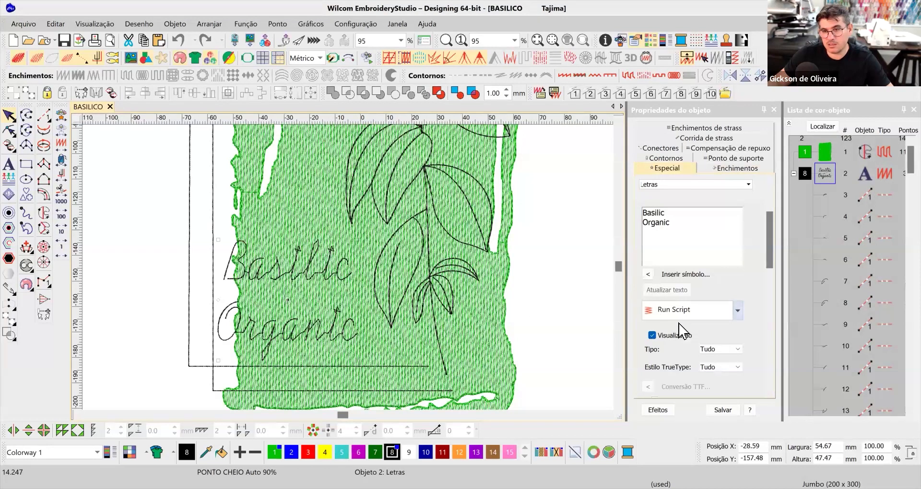
left_click(737, 312)
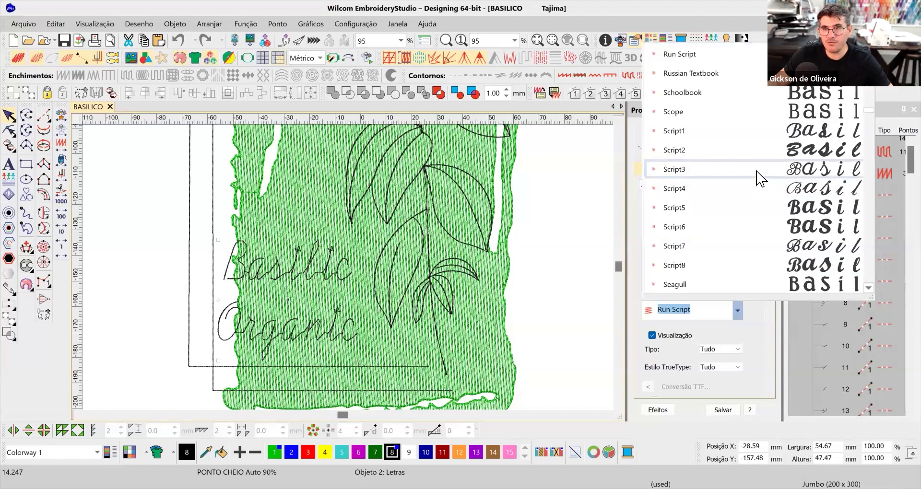
left_click(776, 136)
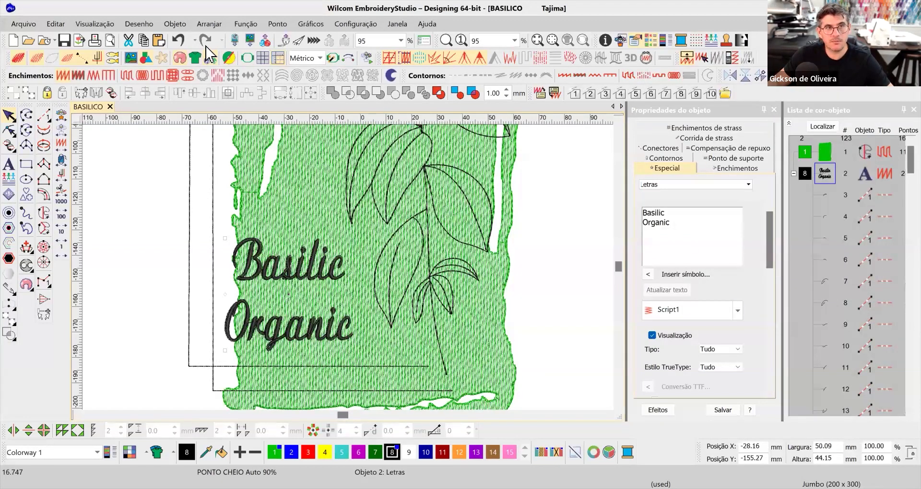
Repeatedly undo and redo the font change to compare Run Script with Script1, ending on Script1
left_click(178, 41)
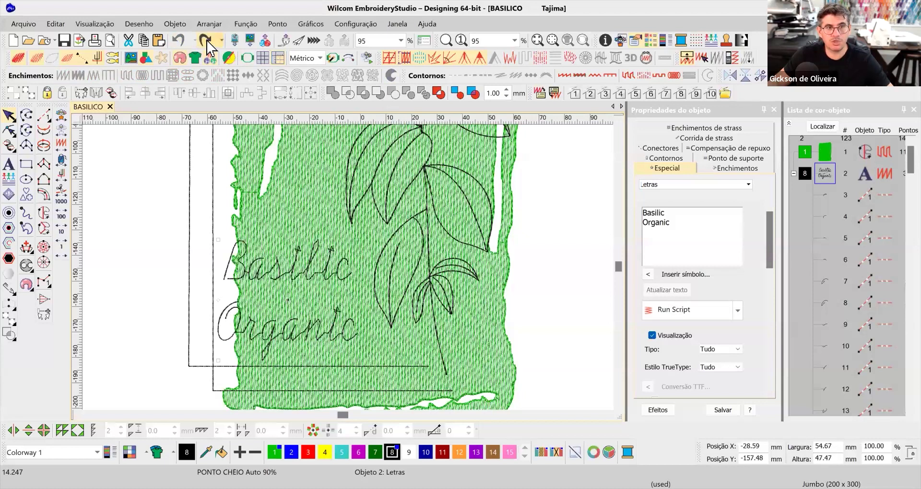
left_click(207, 42)
left_click(173, 43)
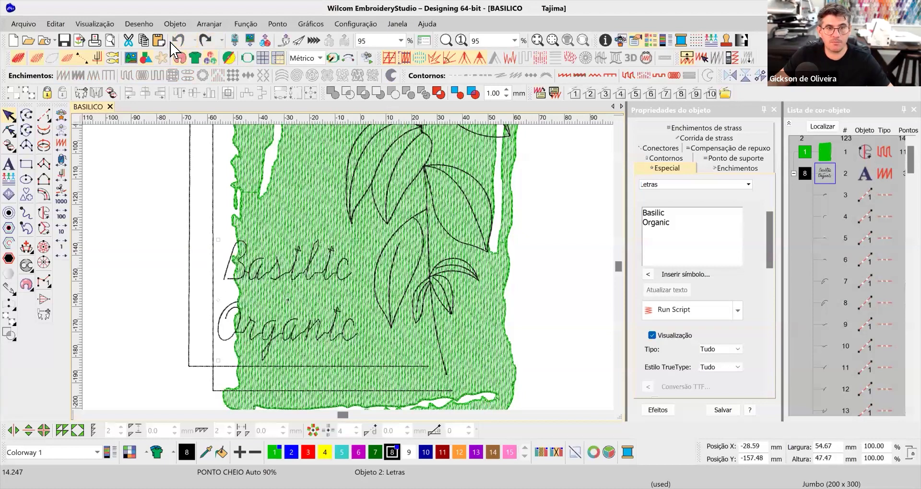
left_click(204, 44)
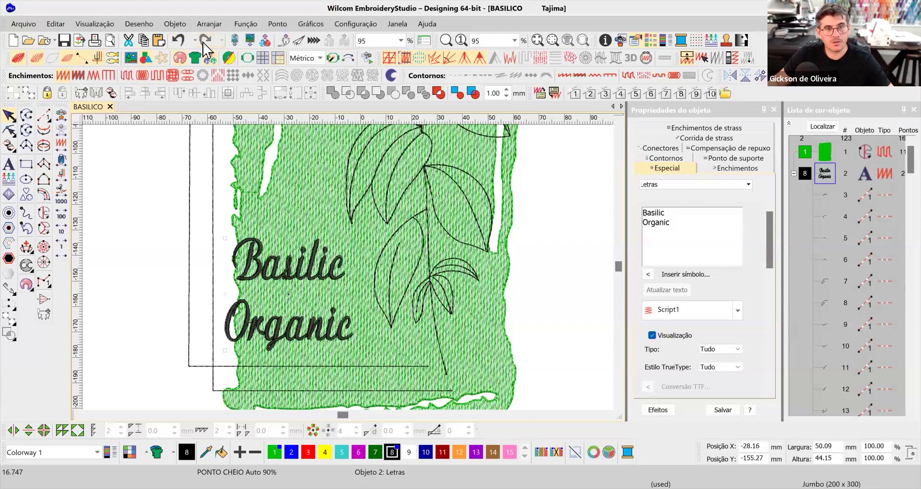
left_click(179, 44)
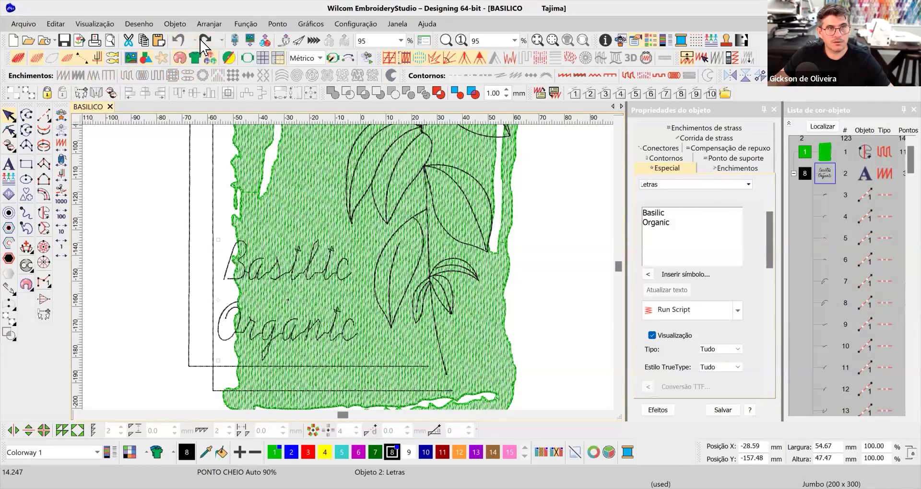
left_click(202, 41)
left_click(178, 42)
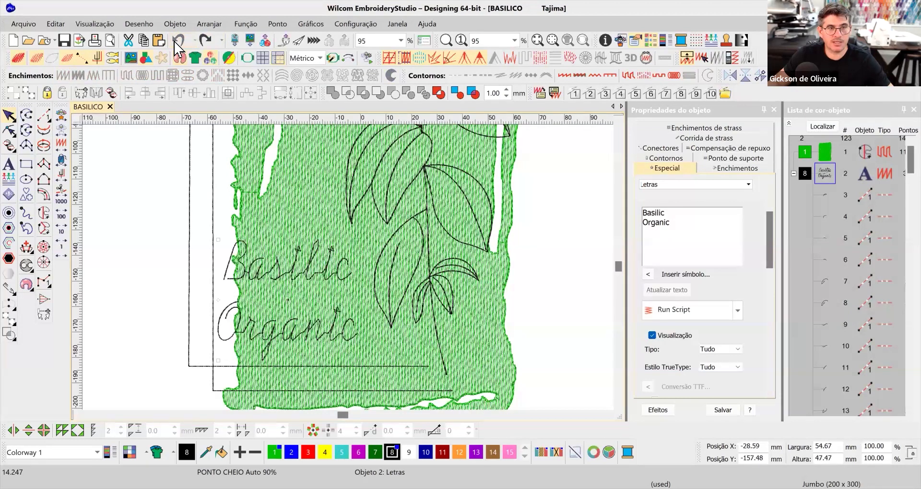
left_click(204, 43)
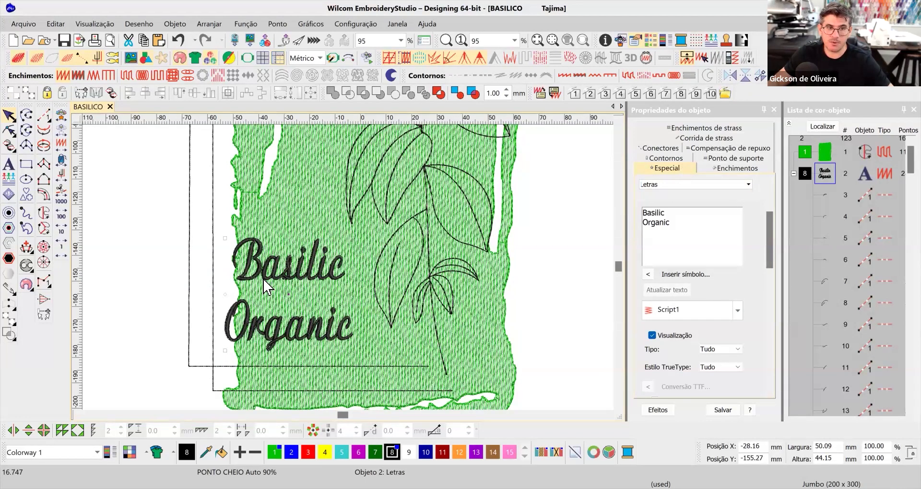
Turn off pull compensation for the "Basilic Organic" lettering and inspect its satin columns up close
left_click(731, 148)
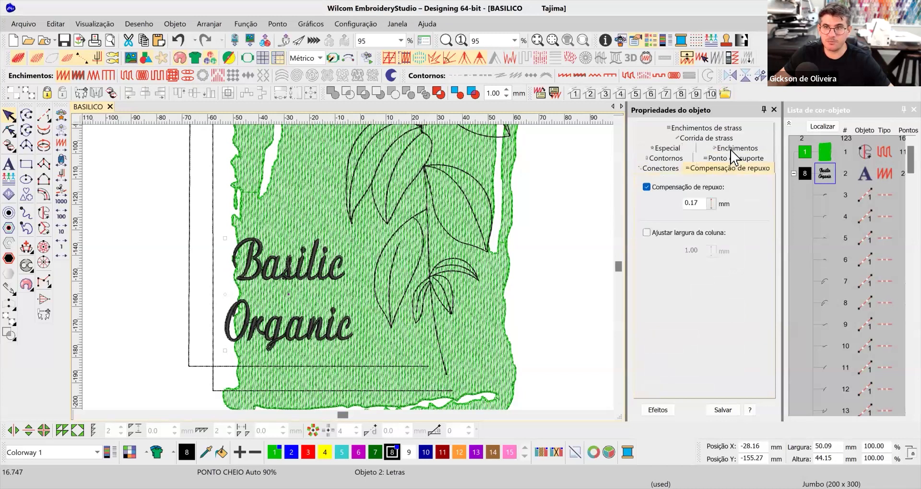
left_click(700, 189)
scroll(355, 269, "up", 2)
scroll(375, 269, "up", 2)
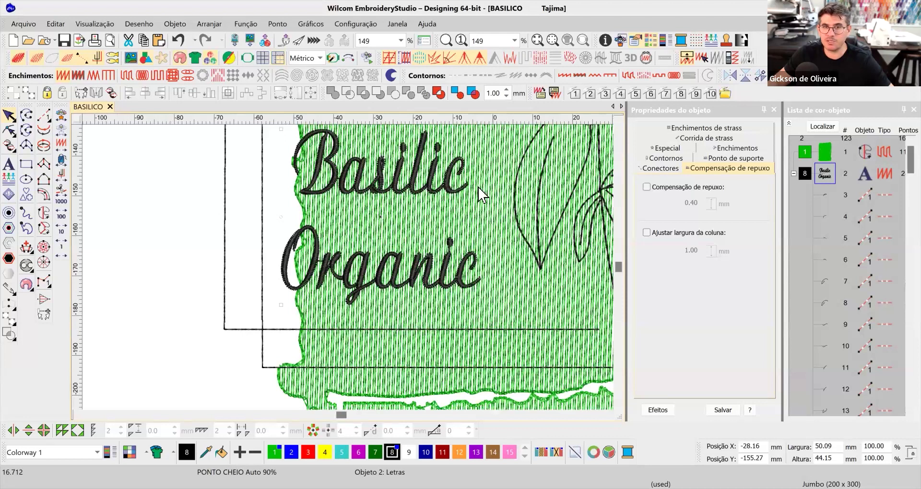
Turn off automatic spacing for the "Basilic Organic" lettering and set its satin spacing to 0.69 mm
left_click(660, 411)
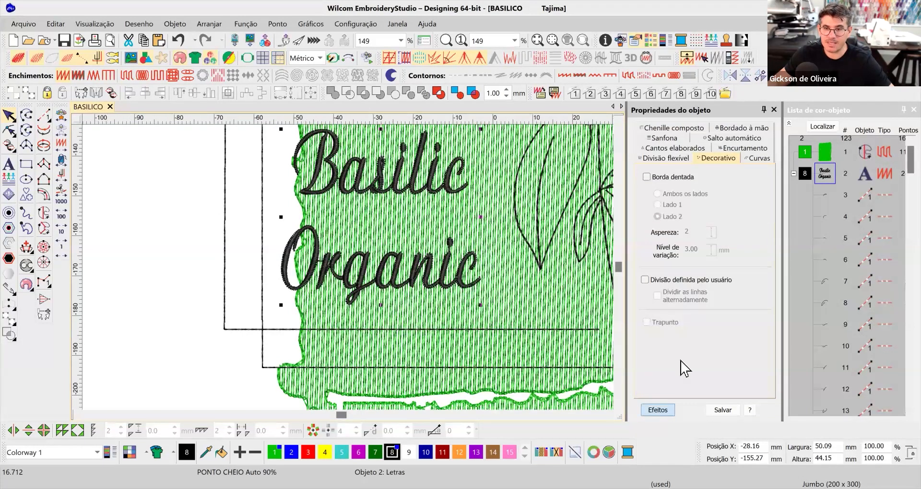
left_click(659, 409)
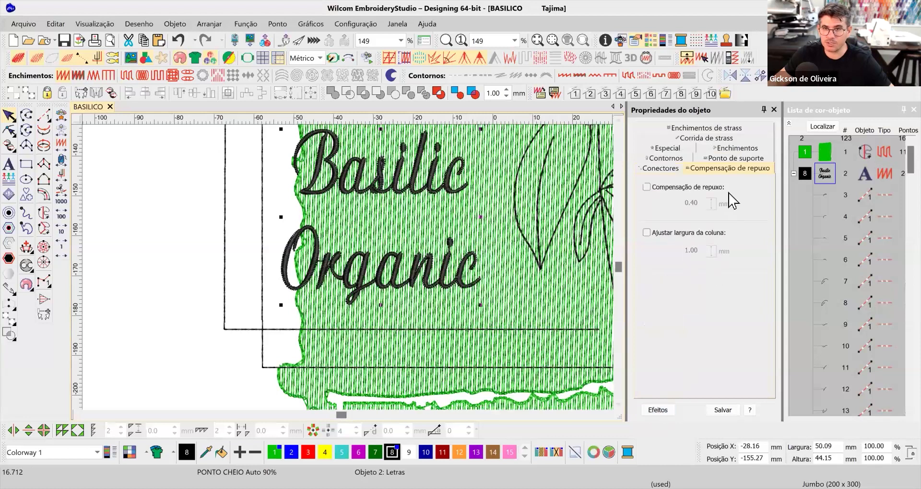
left_click(722, 150)
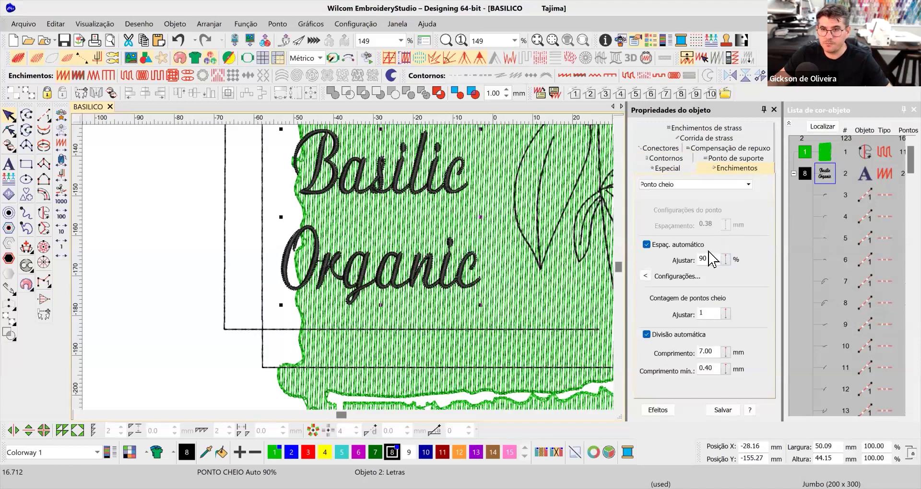
left_click(698, 245)
left_click_drag(705, 225, 742, 224)
type("69")
key("Return")
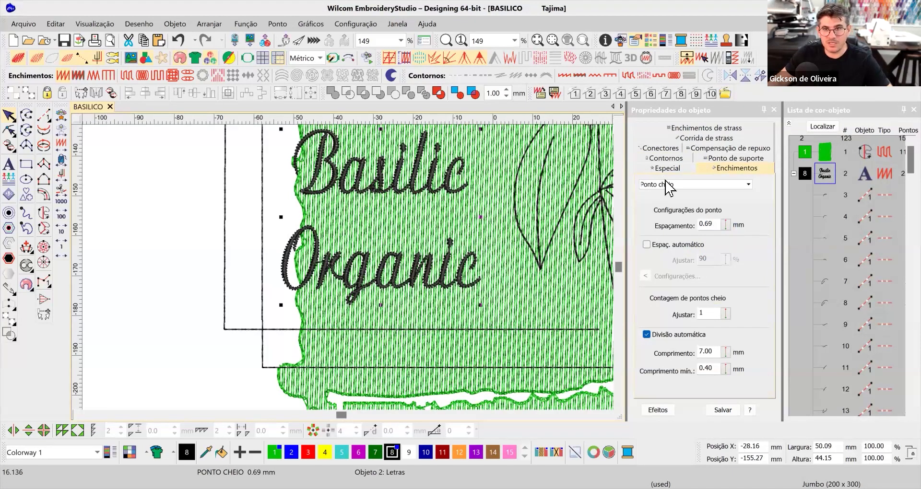
Turn off the first underlay for the "Basilic Organic" lettering and inspect the opened-up satin stitches
left_click(715, 162)
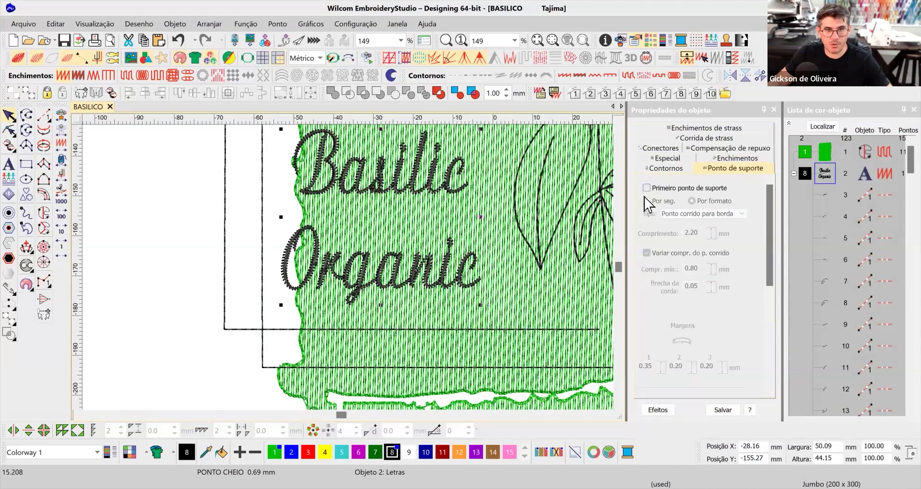
scroll(352, 276, "down", 3)
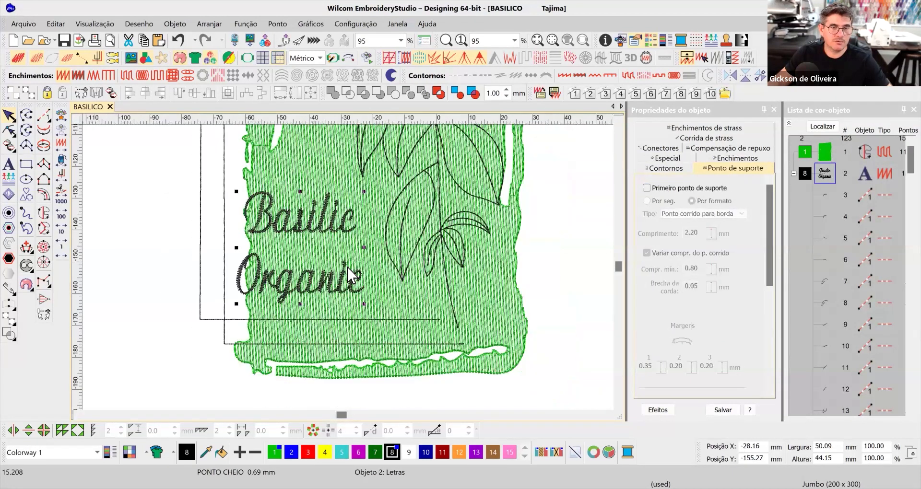
scroll(361, 275, "up", 3)
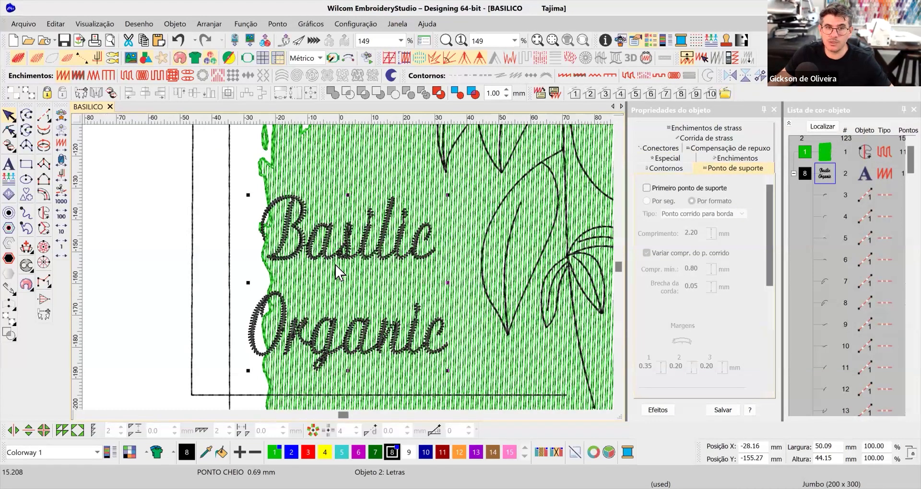
scroll(338, 271, "down", 4)
scroll(312, 266, "up", 1)
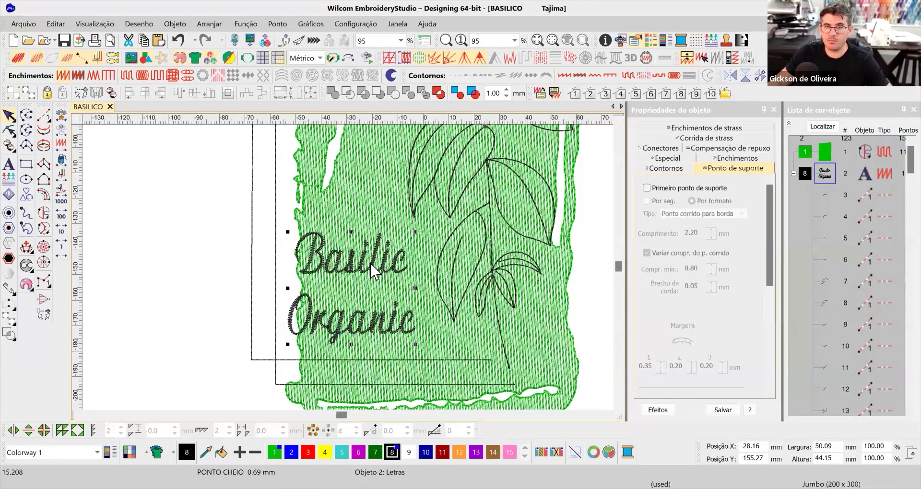
scroll(349, 265, "up", 3)
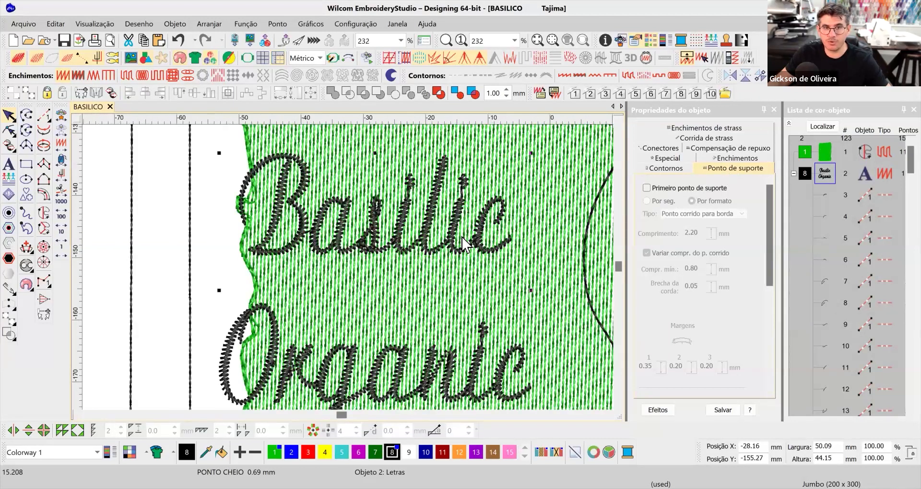
scroll(350, 240, "down", 2)
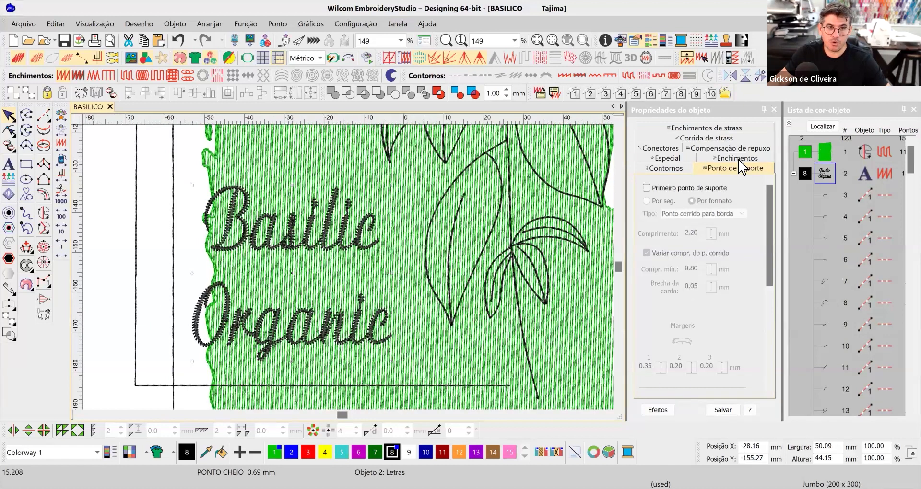
Set the "Basilic Organic" lettering's satin spacing to 0.50 mm
left_click(277, 249)
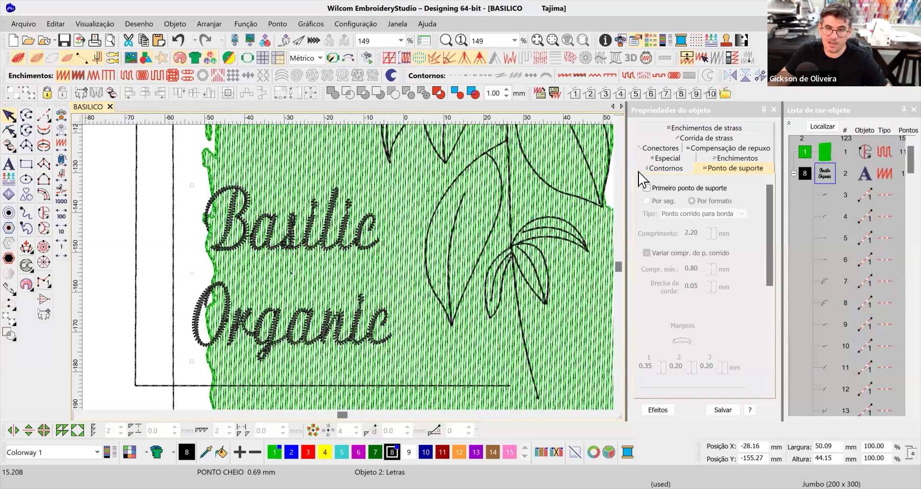
left_click(357, 330)
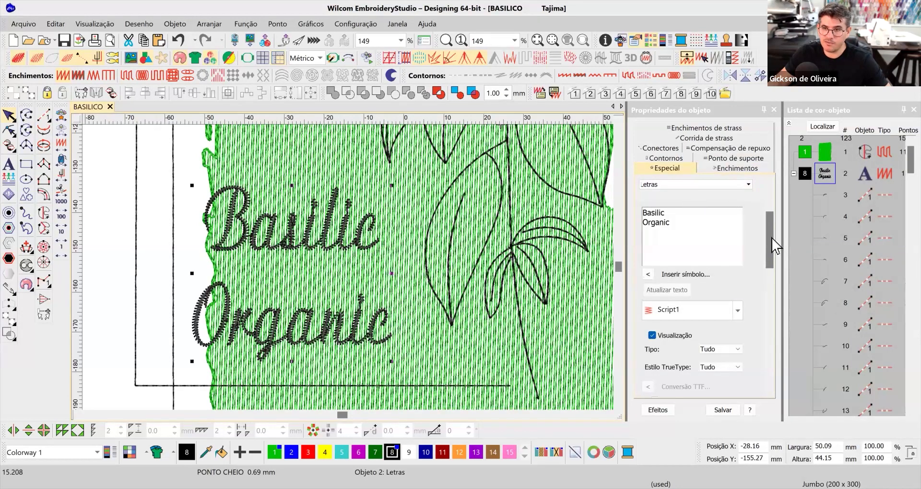
left_click_drag(773, 228, 777, 183)
left_click(737, 168)
double_click(734, 223)
type("50")
key("Return")
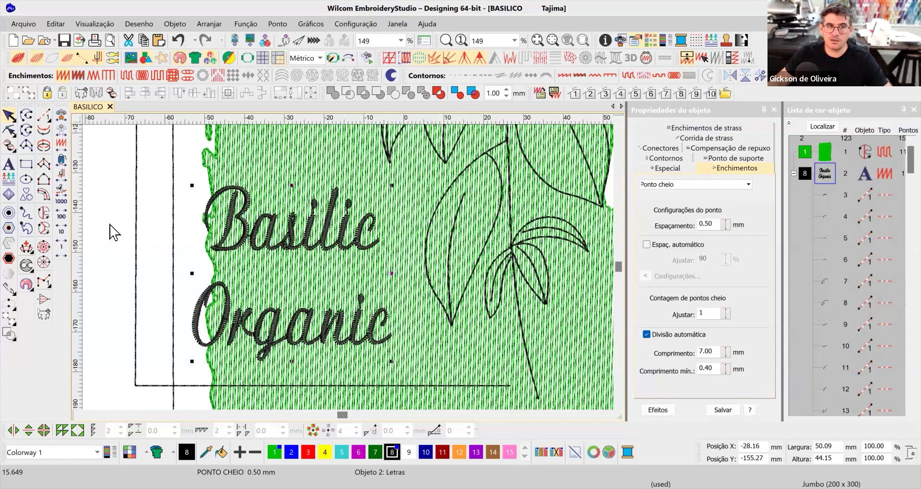
Turn off the realistic stitch view and select all black running-stitch outlines, starting from a leaf outline
key("Escape")
scroll(432, 211, "down", 2)
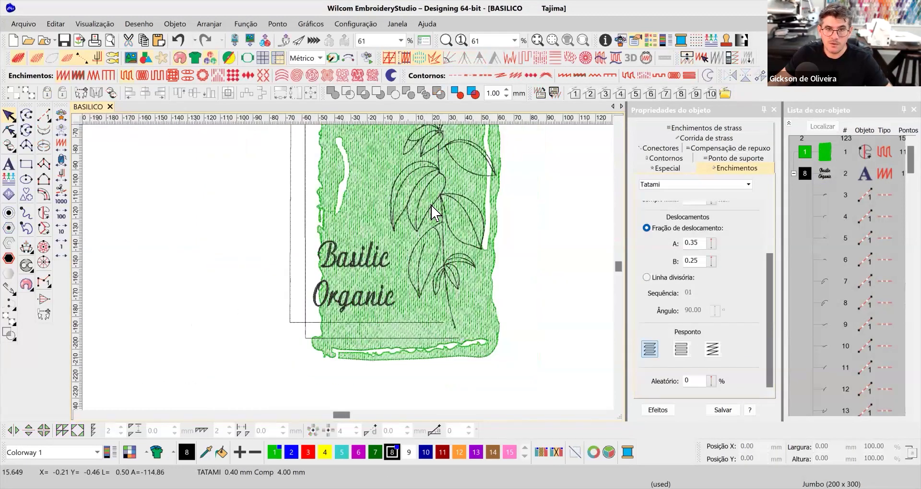
left_click(432, 206)
scroll(346, 274, "up", 3)
key("t")
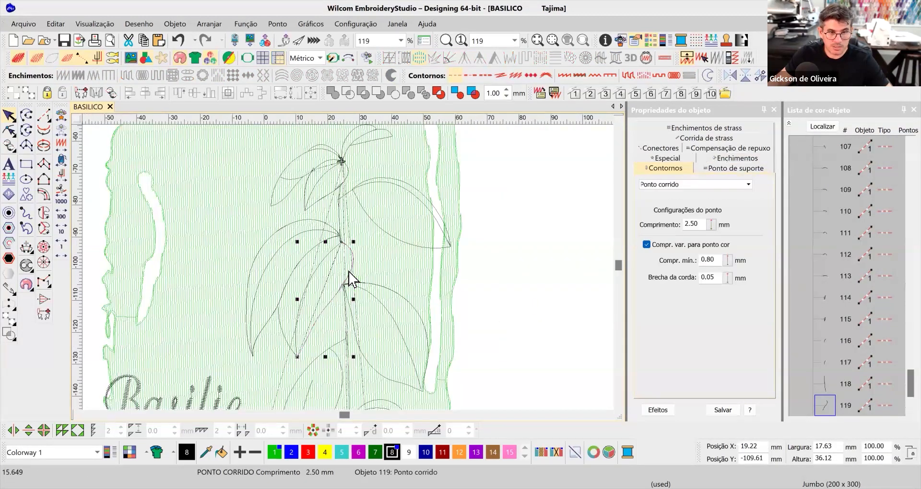
left_click(56, 23)
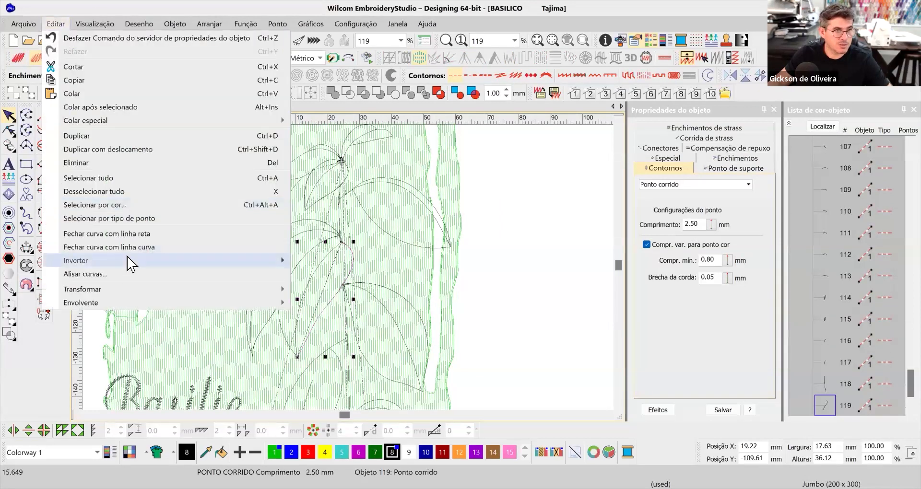
left_click(127, 203)
key("Return")
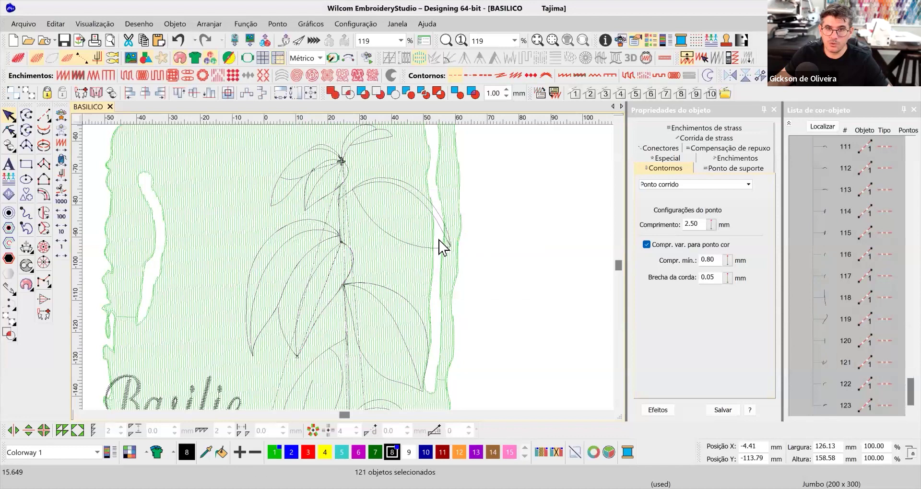
Try shifting the large upper leaf's outline away from its place, undo the move and restore the realistic stitch view
left_click(439, 218)
left_click(452, 207)
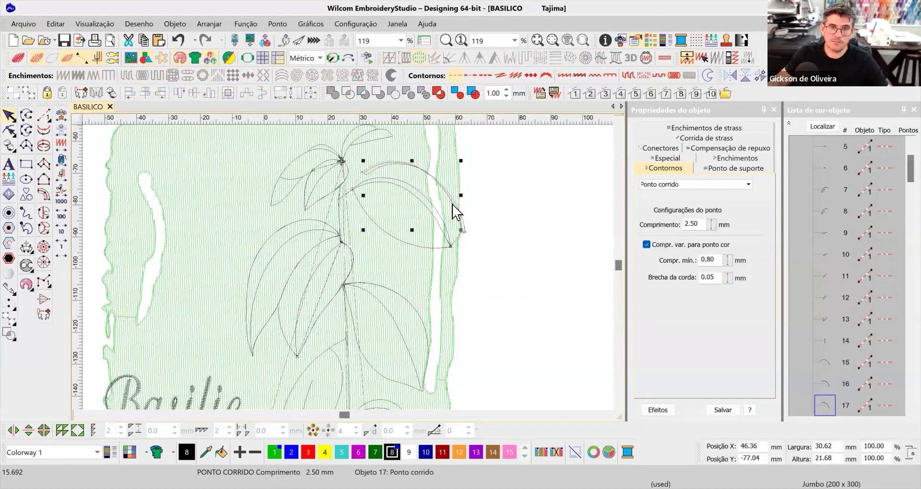
key("ctrl+z")
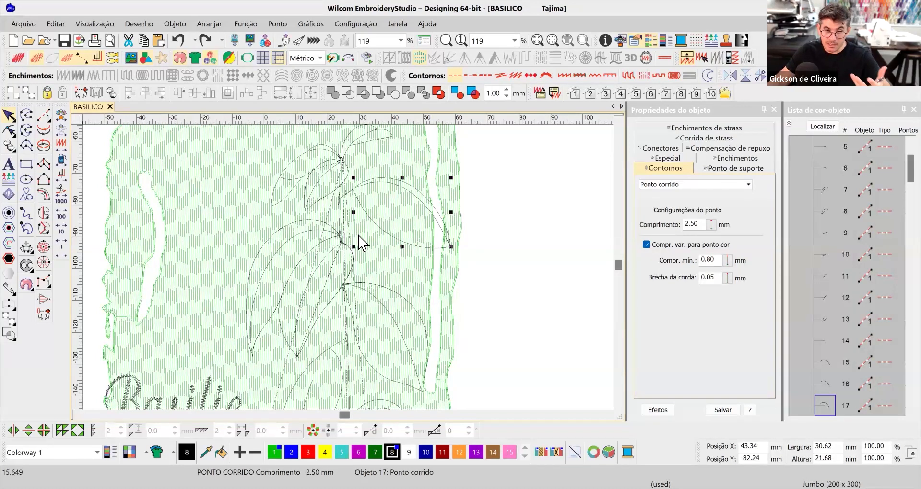
key("t")
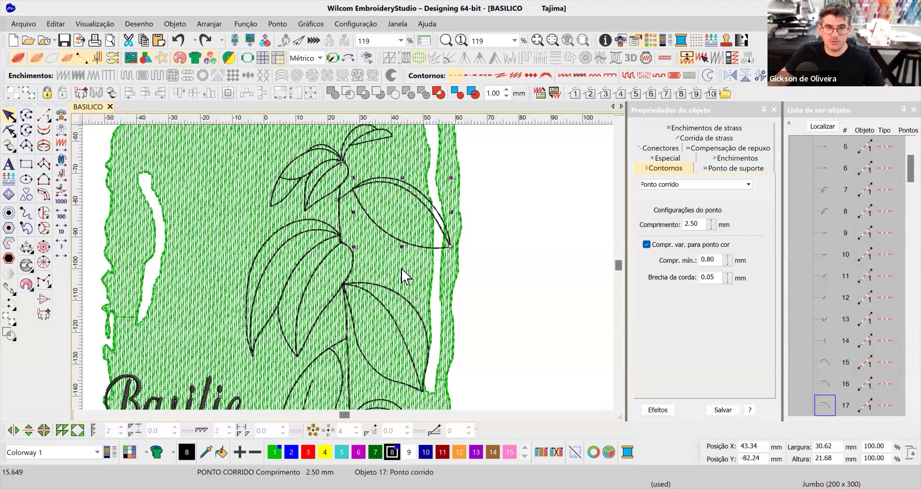
Repeatedly try shifting the rectangular border lines sideways beside the green fill, undoing the move each time
scroll(348, 276, "down", 4)
scroll(411, 257, "up", 2)
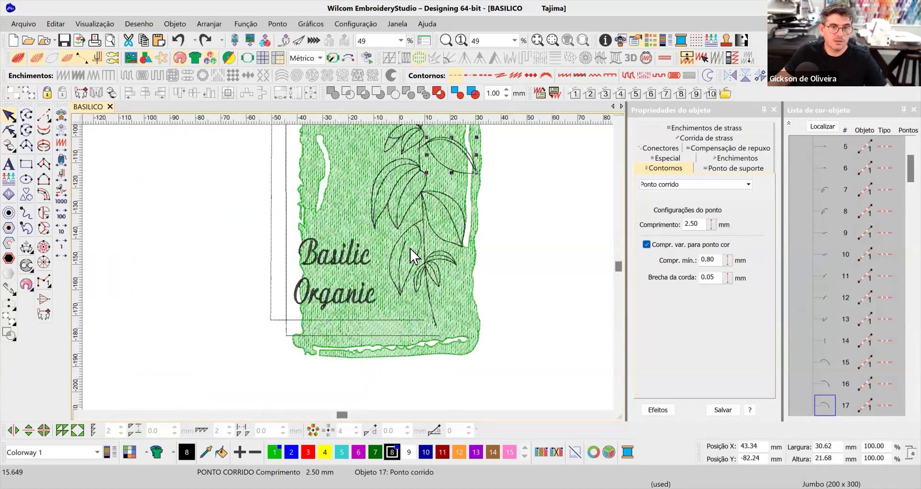
scroll(519, 218, "up", 1)
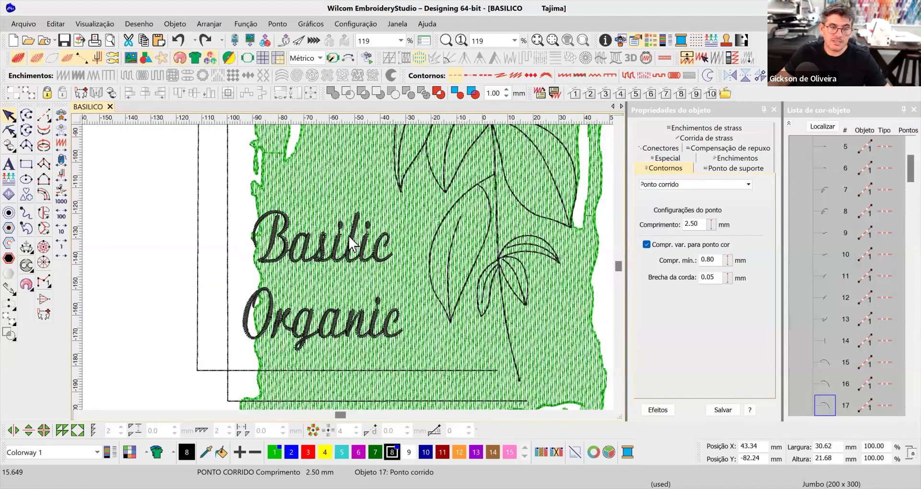
scroll(355, 242, "down", 4)
left_click_drag(339, 240, 310, 238)
key("ctrl+z")
scroll(891, 266, "down", 4)
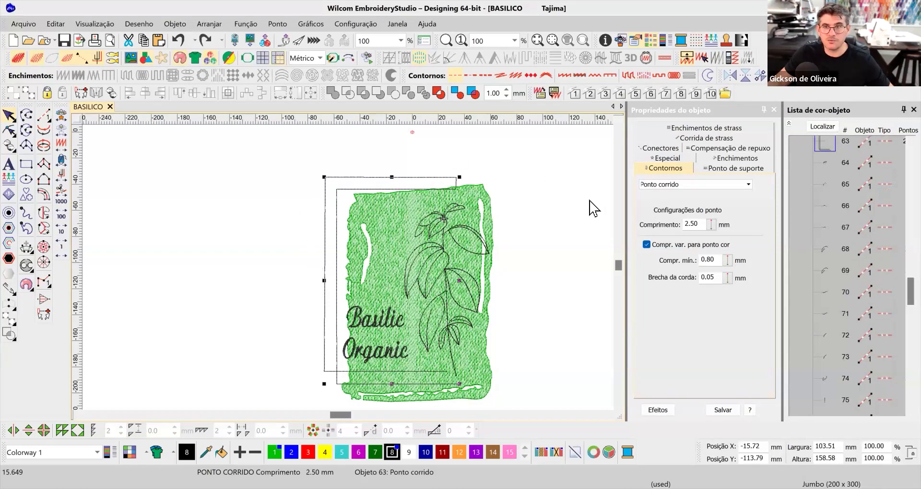
left_click(312, 218)
left_click_drag(327, 218, 298, 218)
key("ctrl+z")
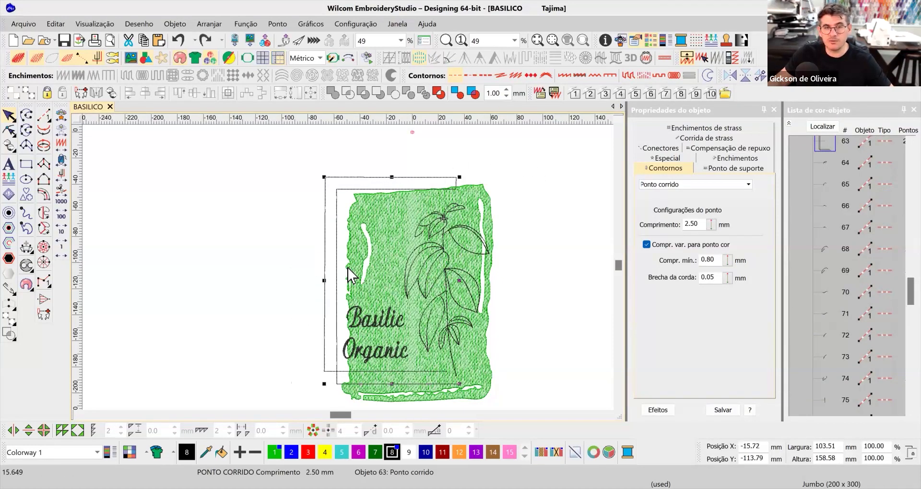
scroll(353, 276, "up", 2)
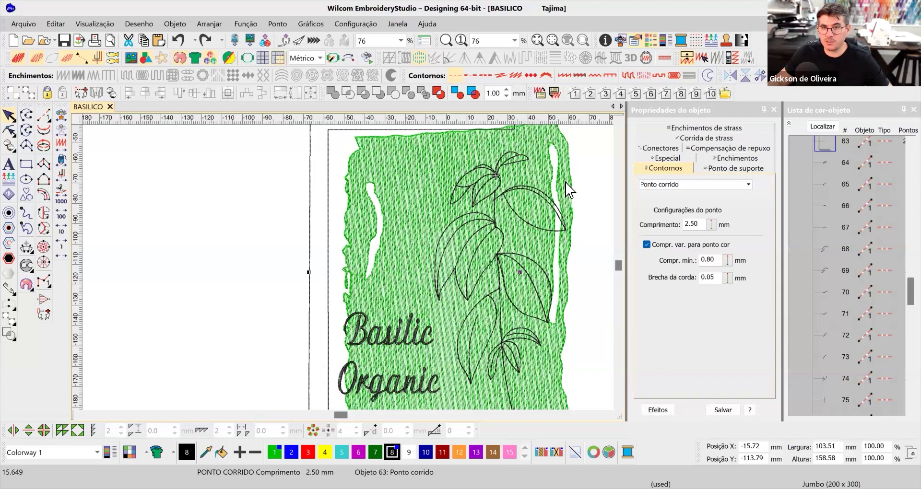
Review the green Tatami fill's stitch spacing and turn off its first underlay
left_click(555, 204)
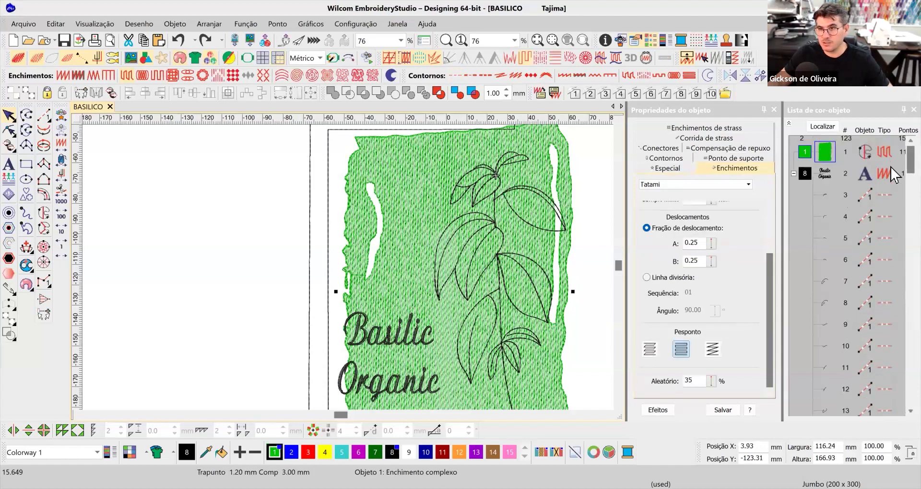
scroll(835, 201, "down", 5)
left_click(418, 178)
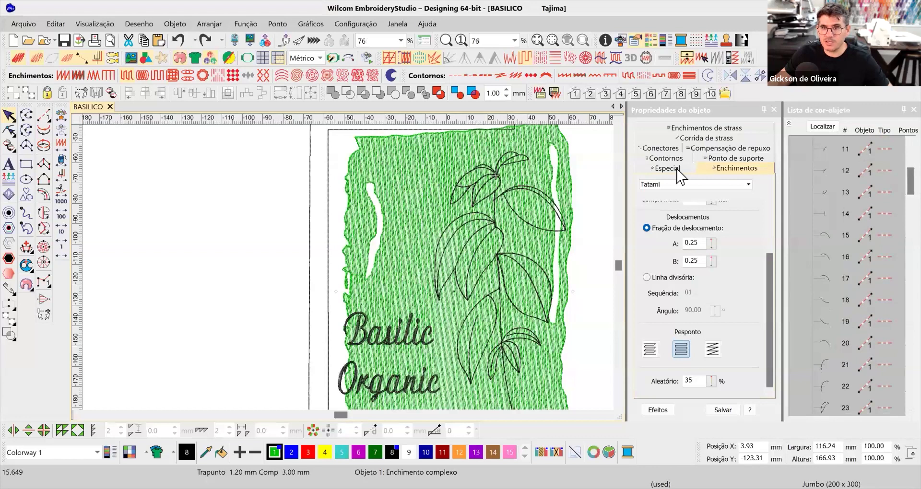
left_click_drag(768, 280, 767, 197)
left_click_drag(699, 224, 646, 220)
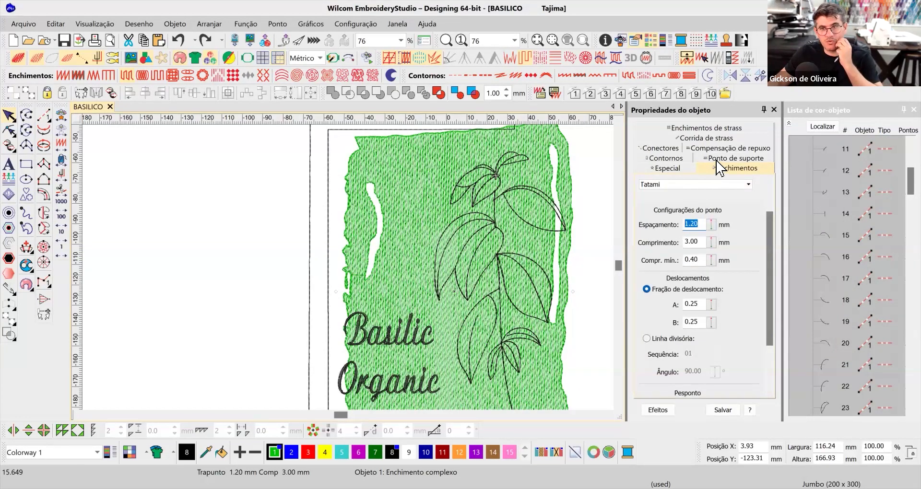
left_click(730, 160)
left_click(653, 188)
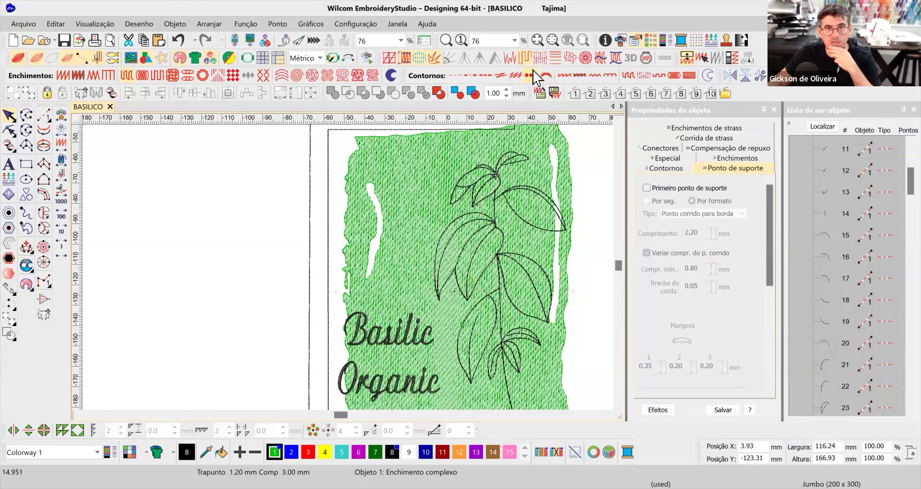
Repeatedly toggle the Trapunto effect on the green fill to compare its hidden travel stitches, ending with Trapunto on
left_click(525, 57)
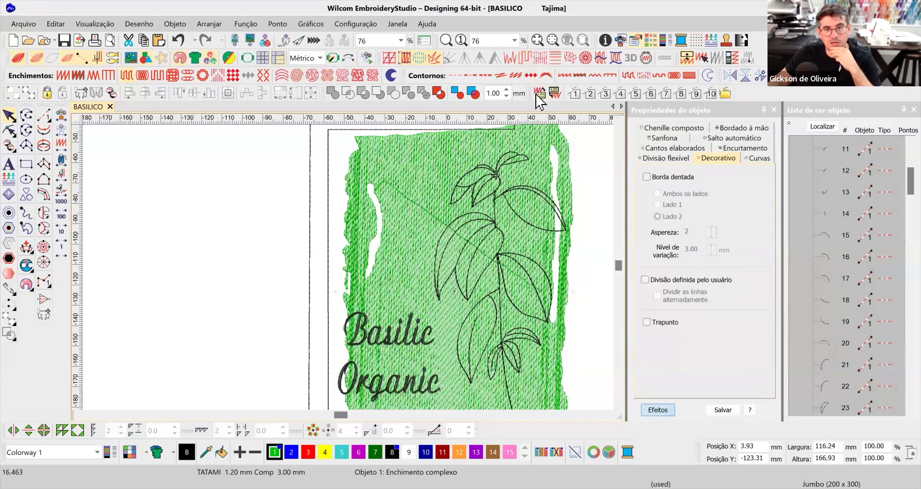
left_click(525, 59)
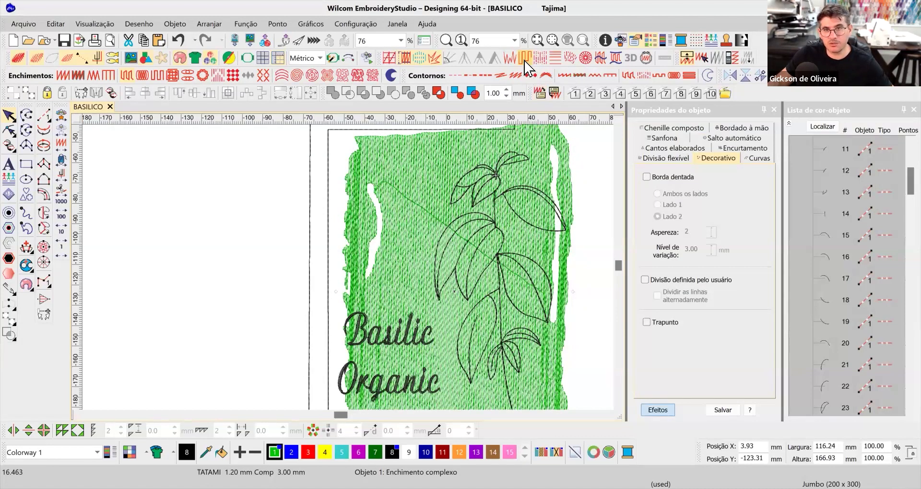
left_click(525, 60)
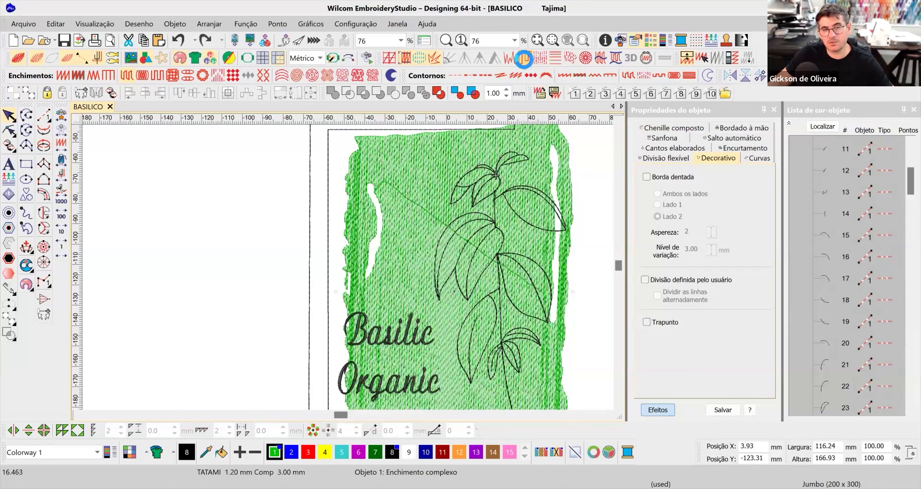
left_click(525, 60)
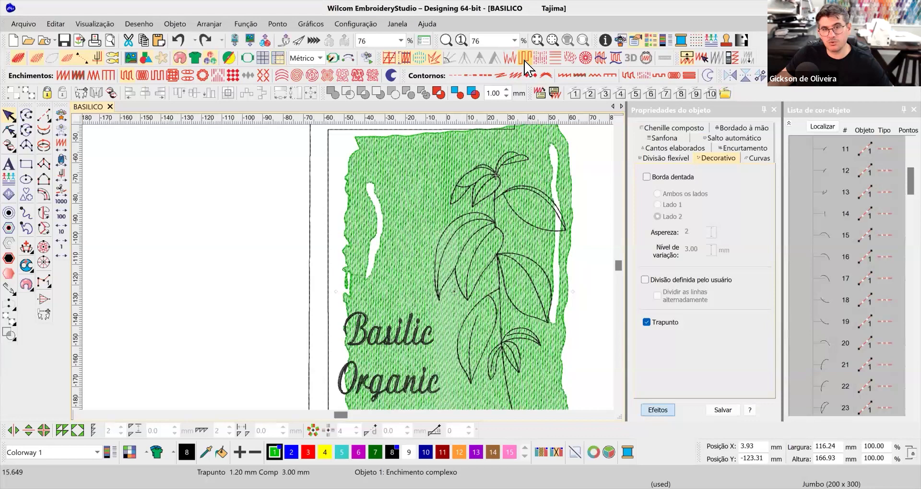
Undo the "Basilic Organic" lettering's last spacing change and clear the selection
key("Tab")
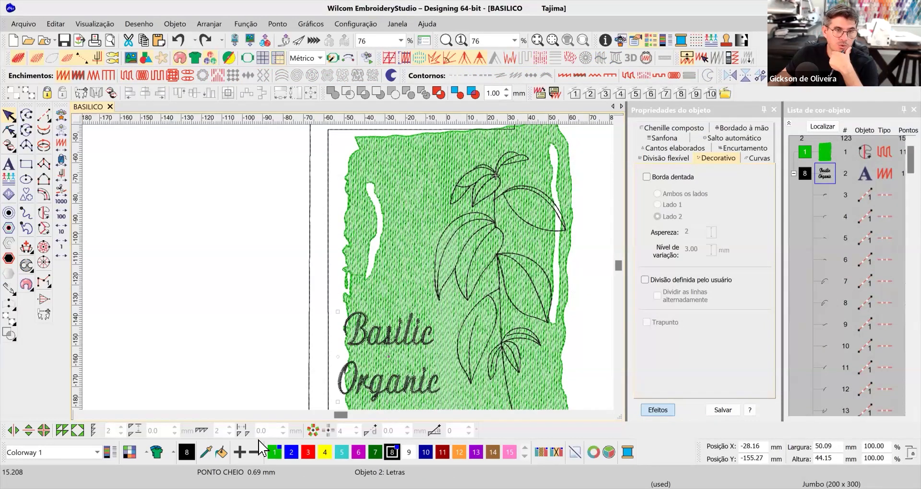
left_click(602, 175)
left_click(619, 121)
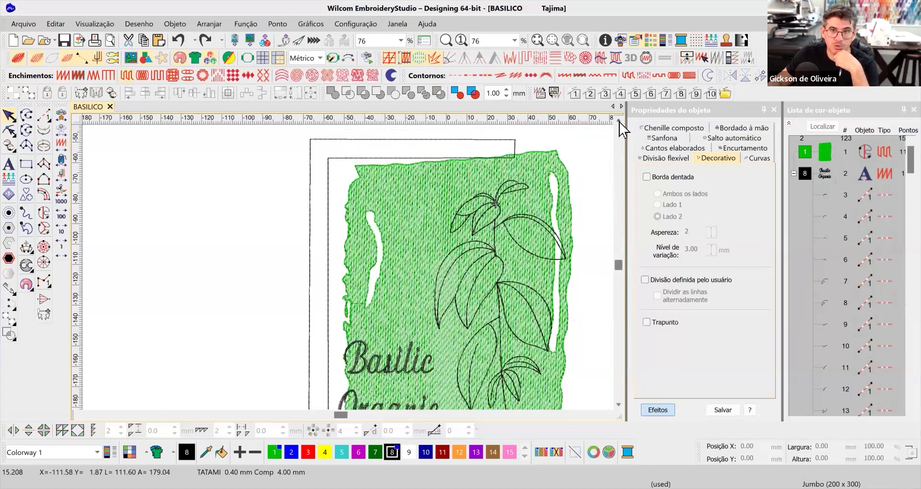
Select the green fill and examine its upper edge against the rectangular border lines, and its lower edge below the lettering
left_click(394, 189)
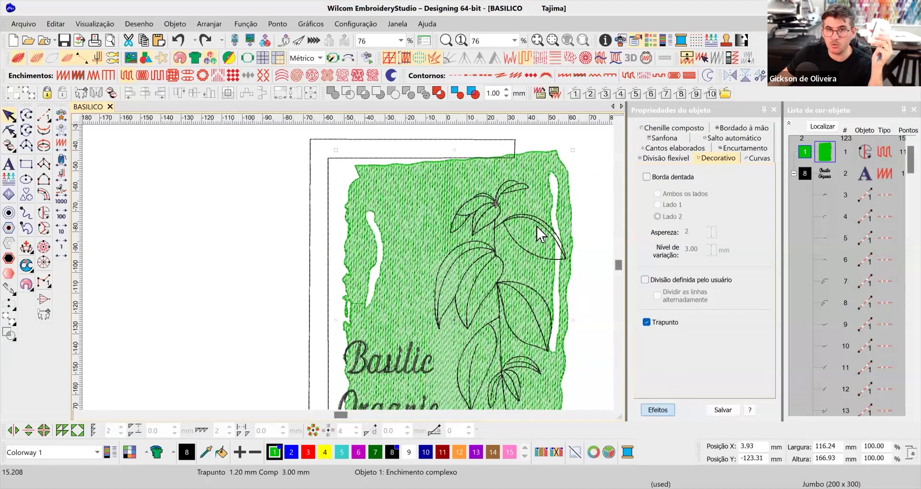
scroll(346, 272, "up", 3)
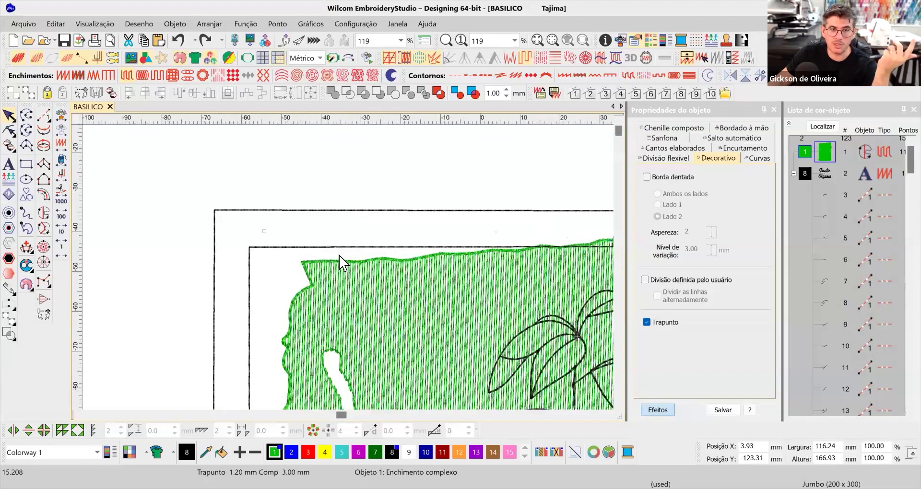
scroll(340, 263, "up", 3)
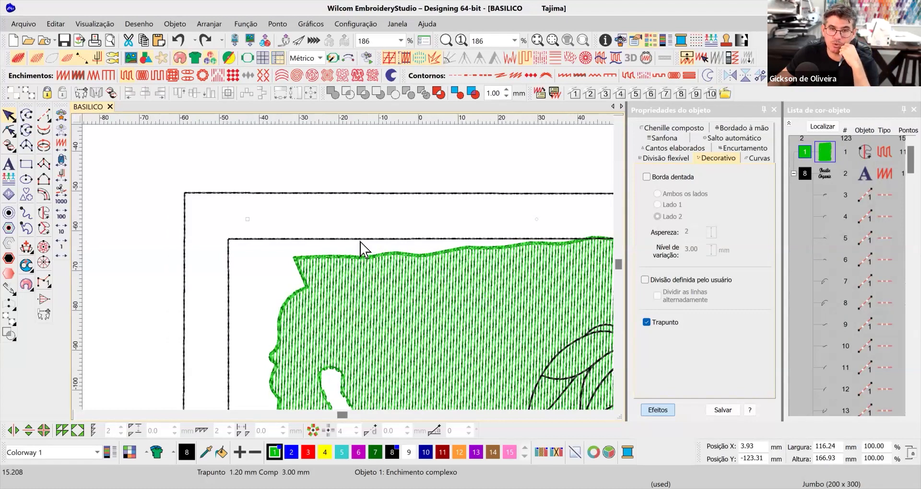
scroll(362, 249, "down", 4)
scroll(427, 273, "down", 4)
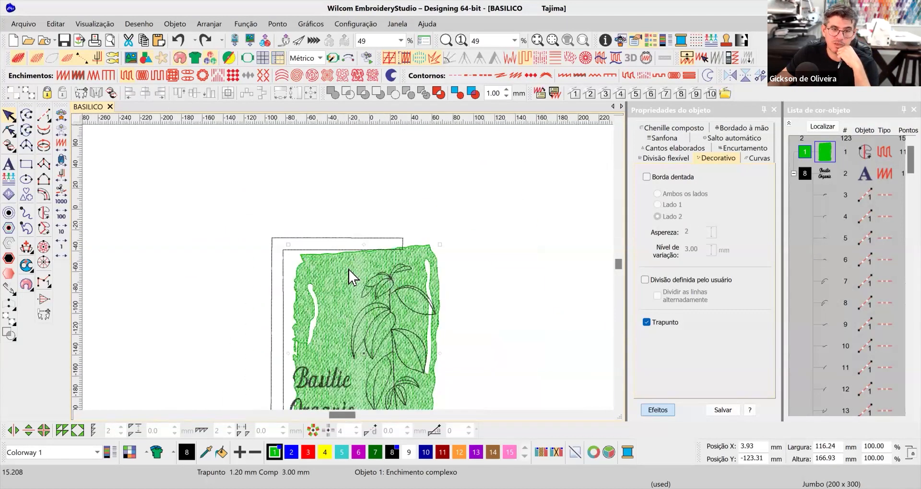
scroll(338, 245, "down", 4)
scroll(471, 309, "up", 2)
scroll(490, 238, "up", 5)
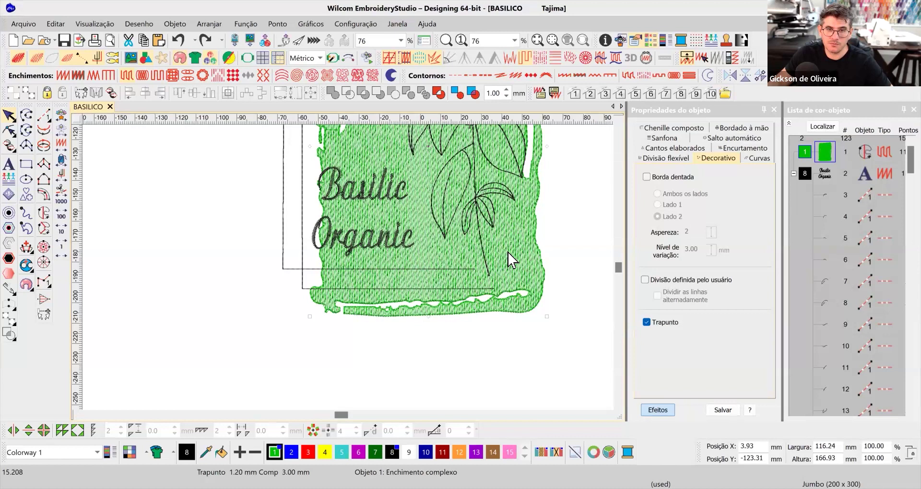
Turn off the green fill's first underlay, an edge run, and clear the selection
left_click(526, 235)
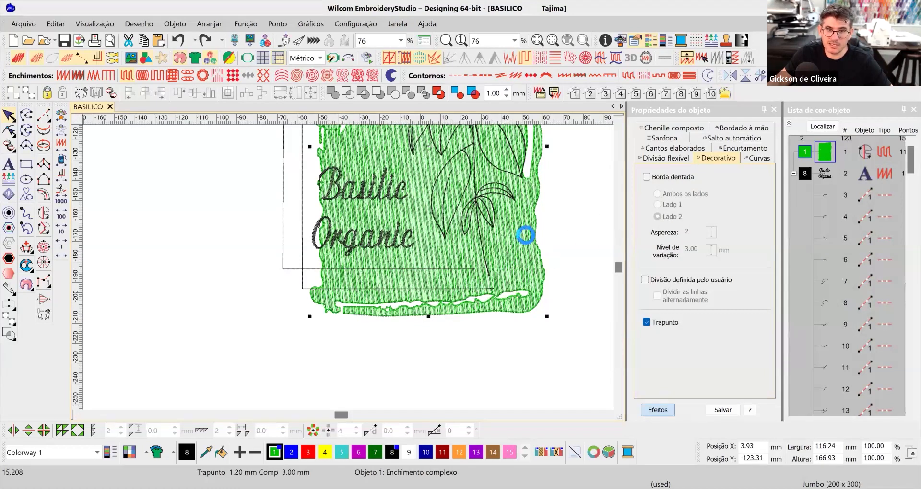
left_click(722, 168)
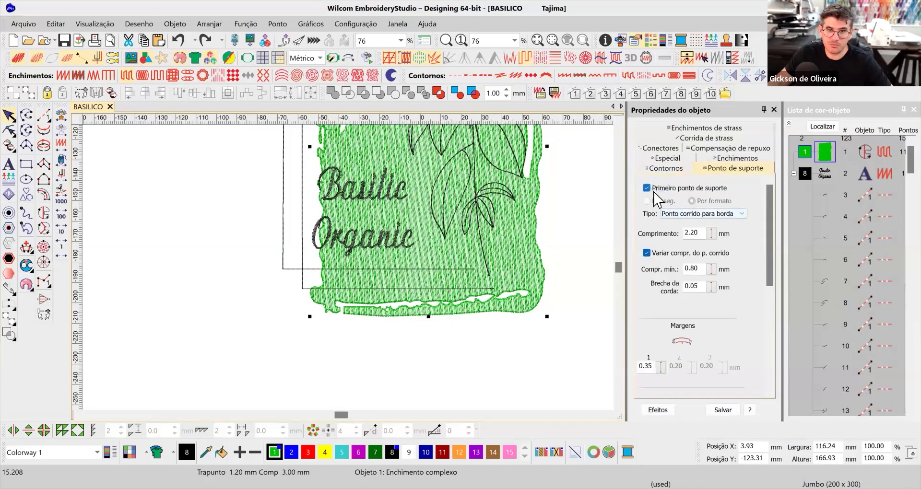
left_click(652, 191)
left_click(579, 306)
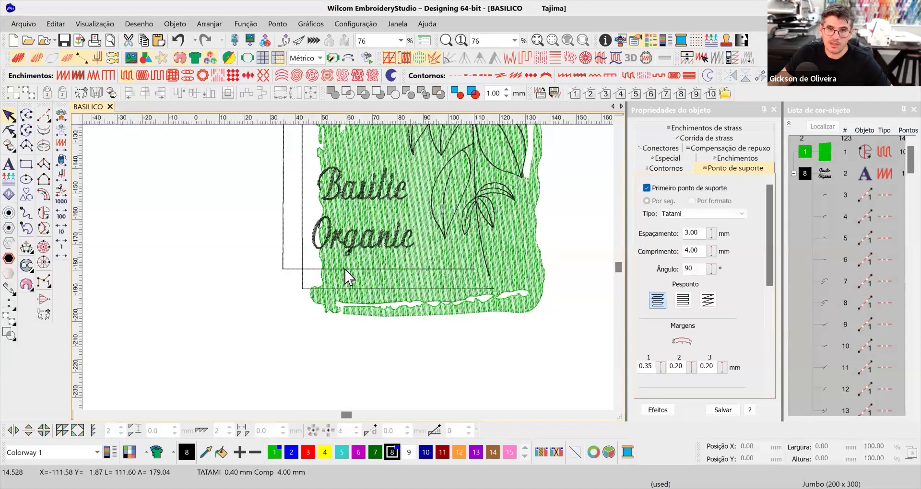
Examine the green fill's outer edges and gaps without the edge-run underlay, and undo the underlay removal
scroll(348, 278, "up", 5)
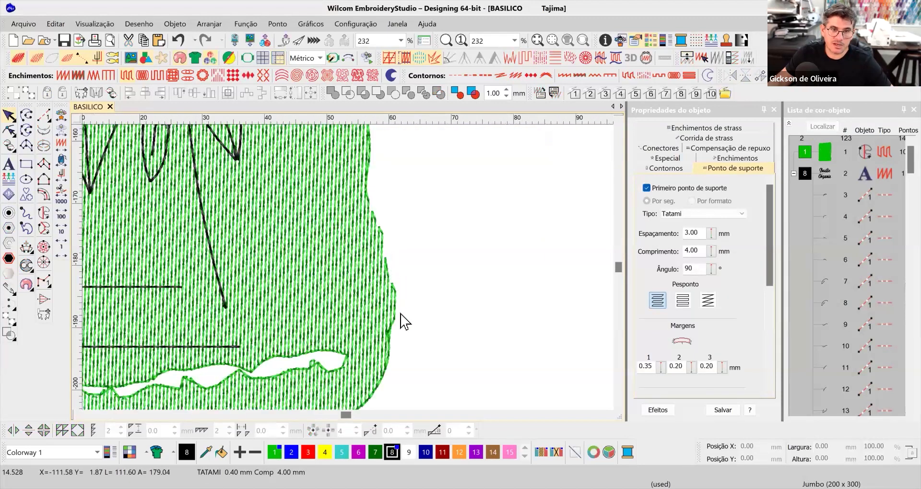
left_click(384, 296)
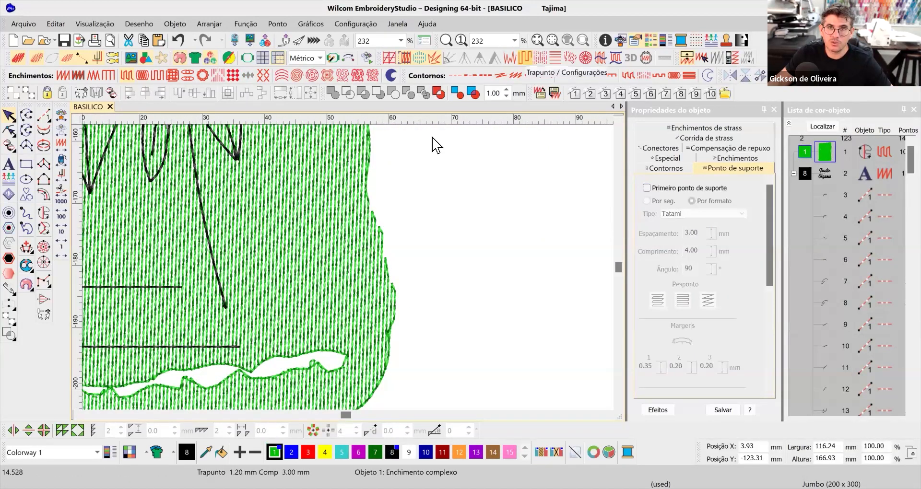
scroll(349, 274, "down", 3)
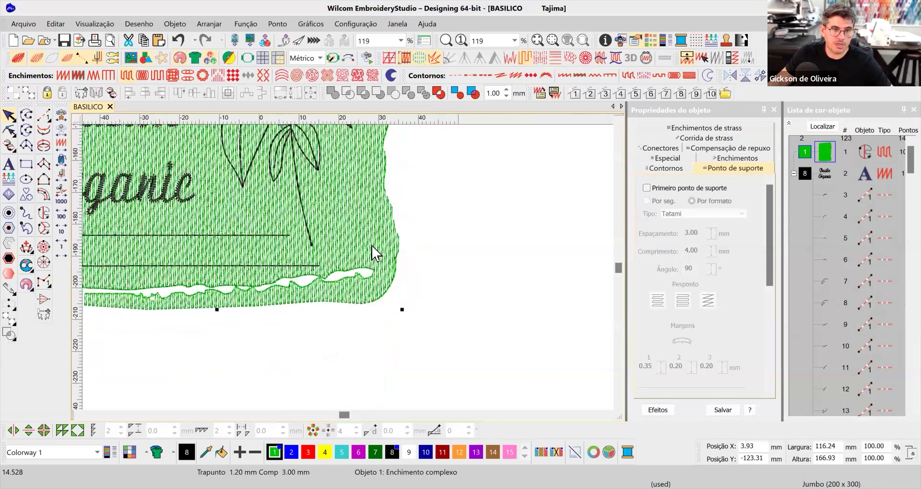
scroll(375, 253, "up", 5)
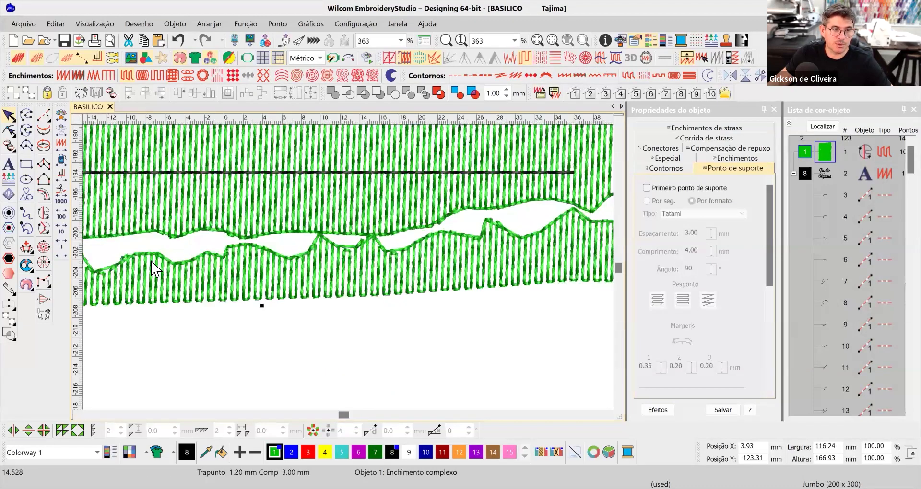
scroll(329, 263, "down", 4)
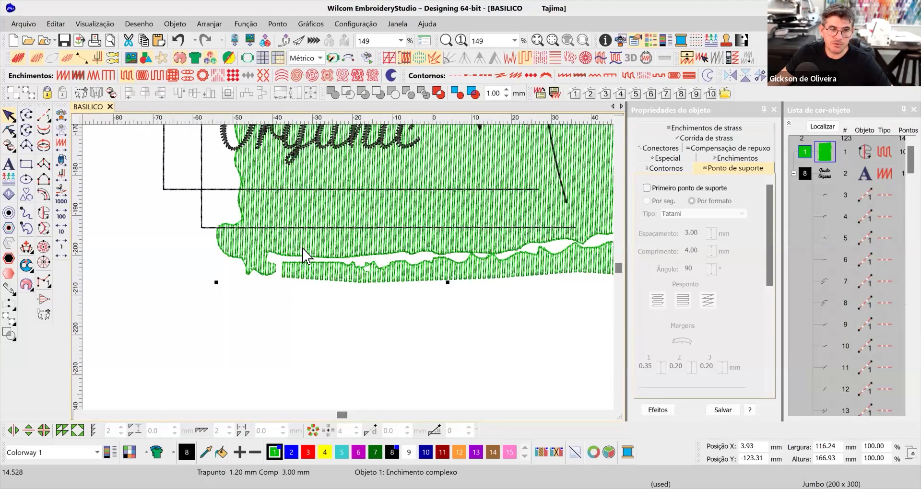
scroll(413, 201, "down", 4)
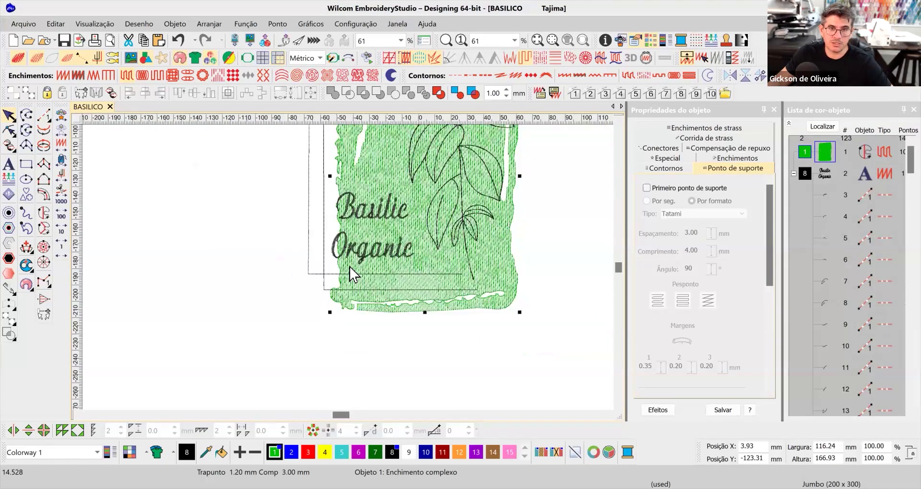
scroll(351, 274, "up", 3)
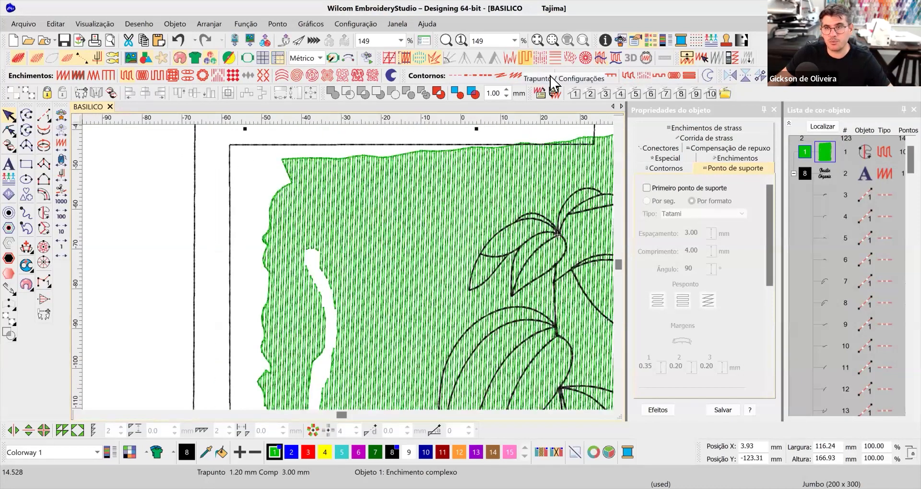
left_click(179, 41)
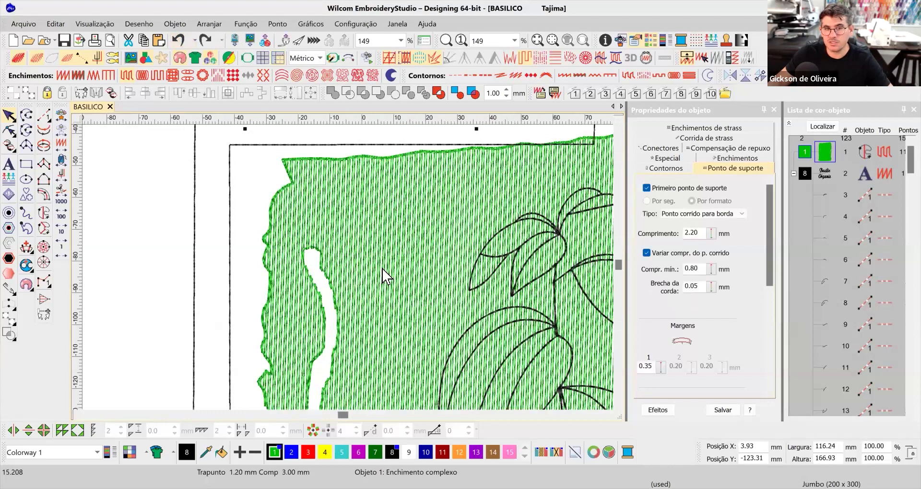
Clear the green fill's selection and collapse the color-object list into its color groups
scroll(382, 274, "down", 3)
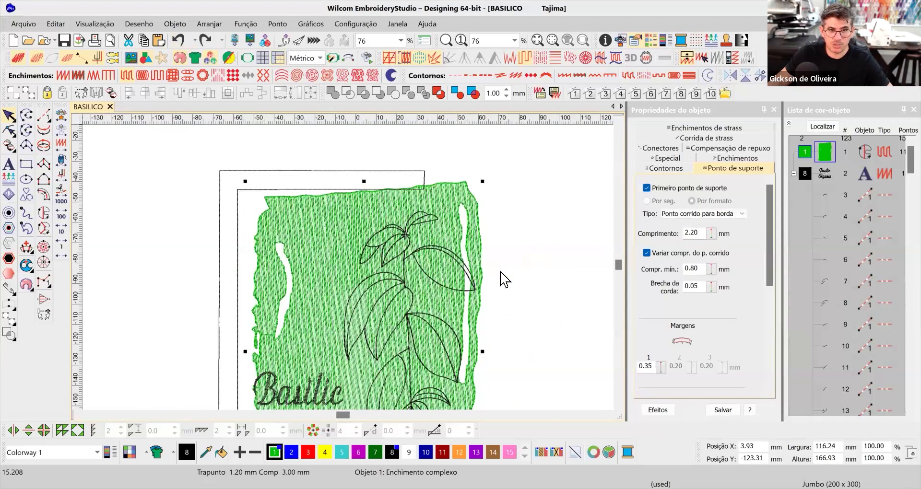
scroll(356, 278, "down", 2)
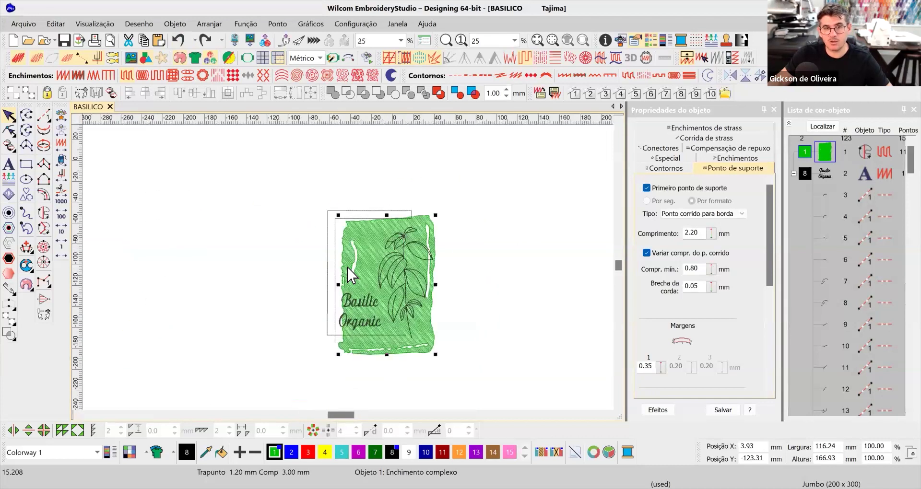
scroll(350, 267, "up", 4)
scroll(365, 267, "down", 2)
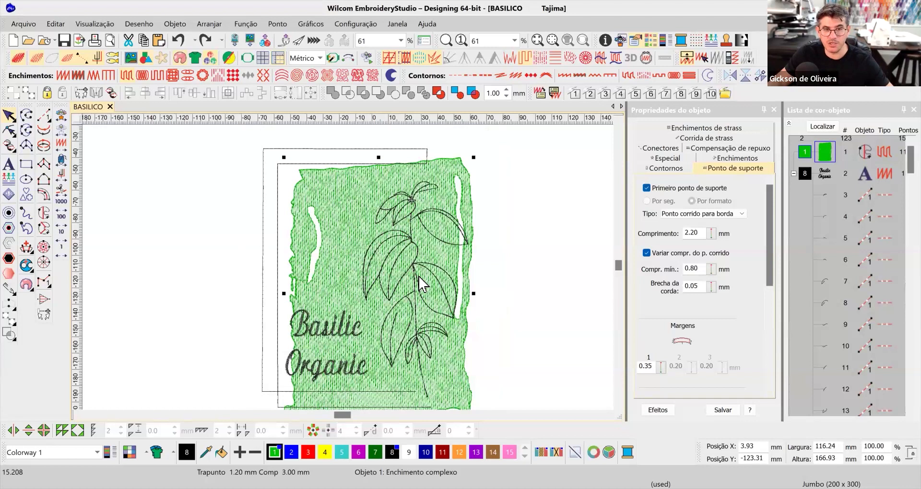
left_click(527, 234)
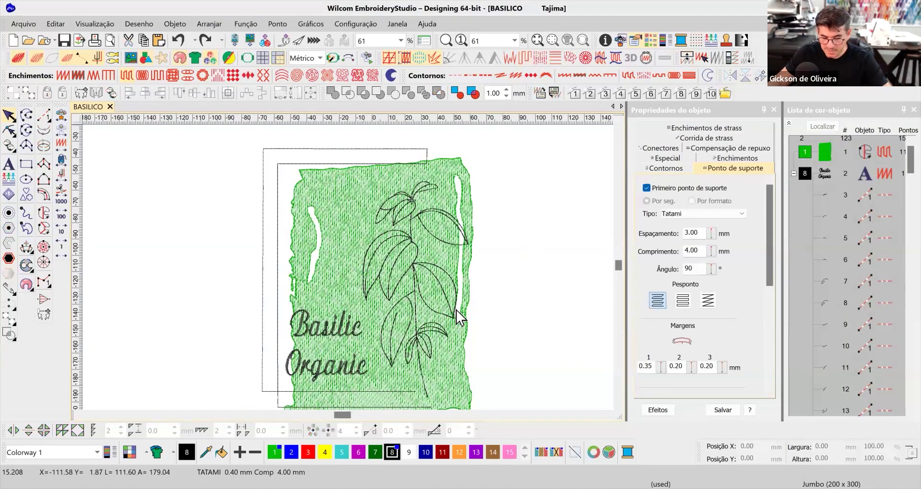
left_click_drag(456, 310, 436, 287)
left_click(789, 125)
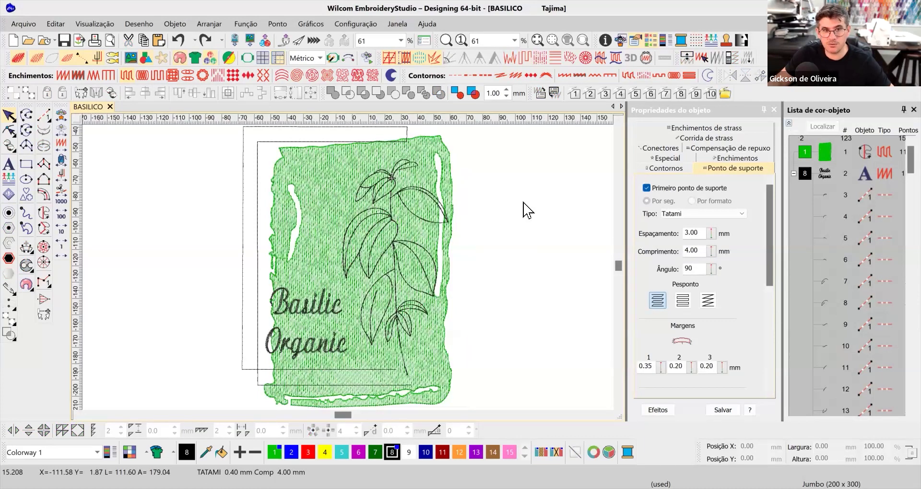
Delete the green fill to view the lettering and outlines alone, and undo the deletion
left_click(351, 174)
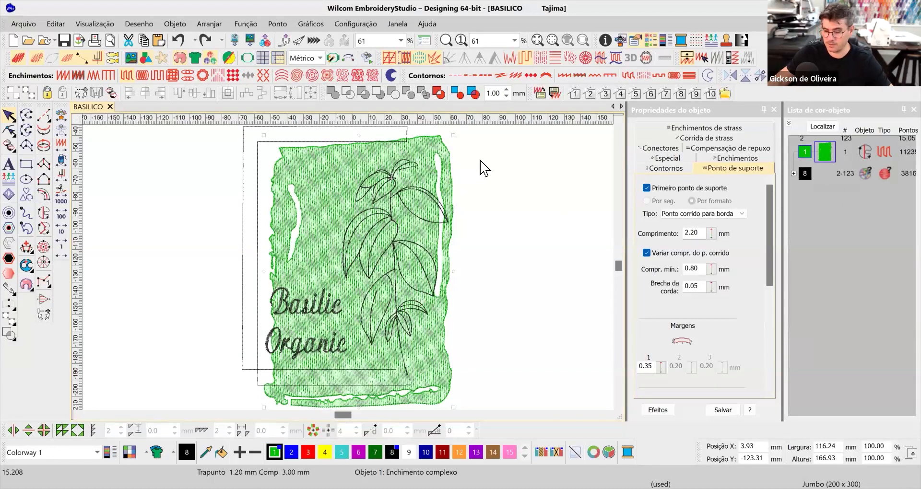
key("Delete")
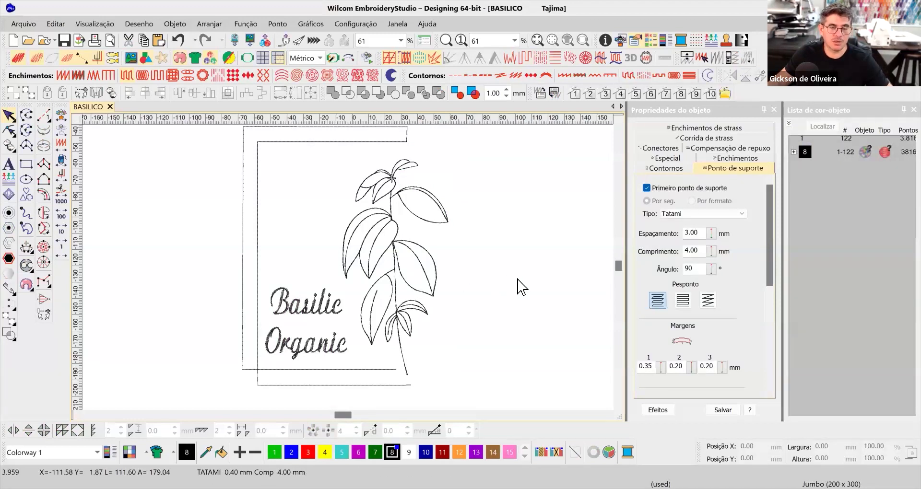
key("ctrl+z")
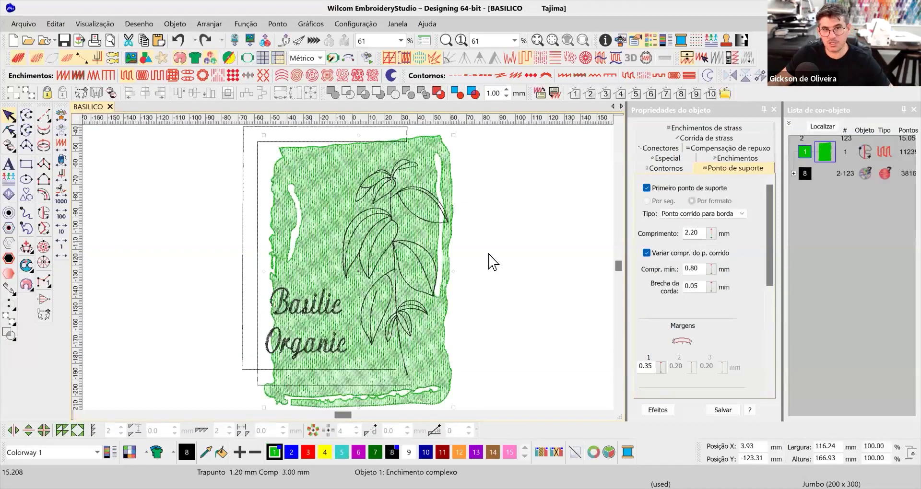